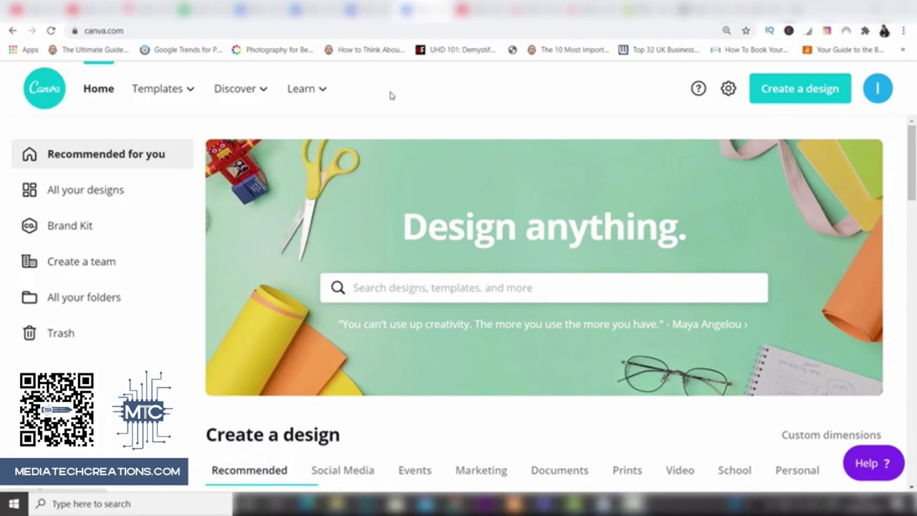
# Step: Search the design types for 'youtube', then clear the search
pyautogui.moveTo(181, 85)
pyautogui.click(464, 287)
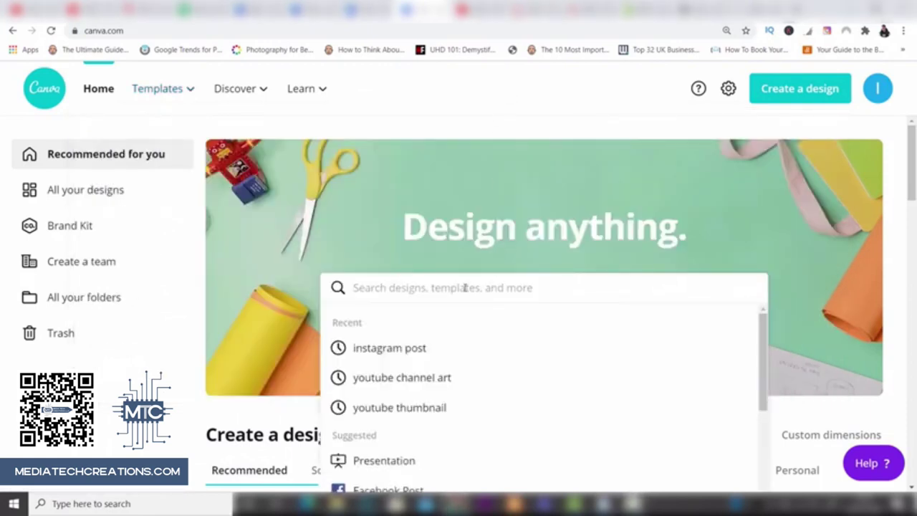
pyautogui.write('yo')
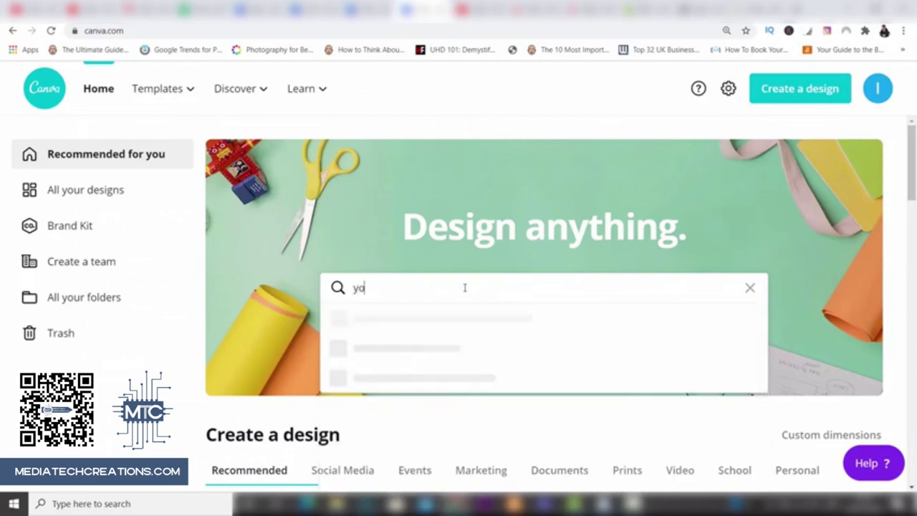
pyautogui.write('utube')
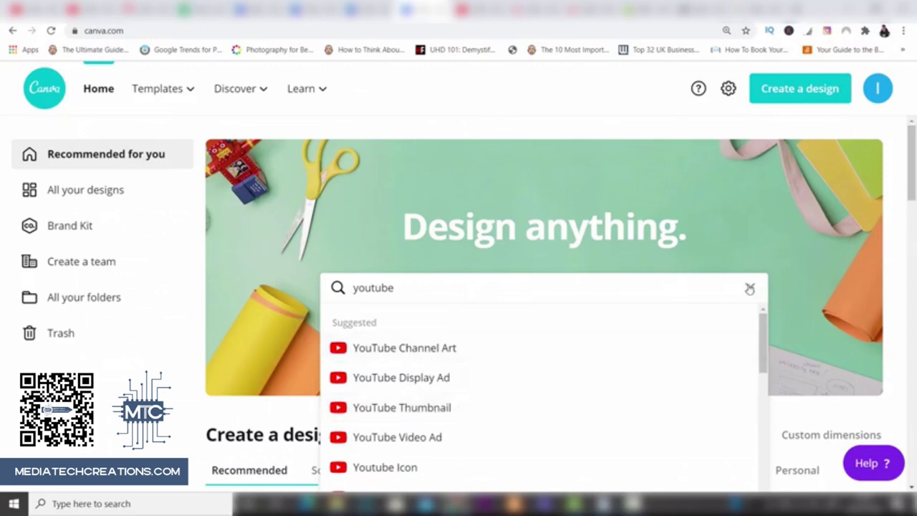
pyautogui.click(749, 287)
pyautogui.click(913, 240)
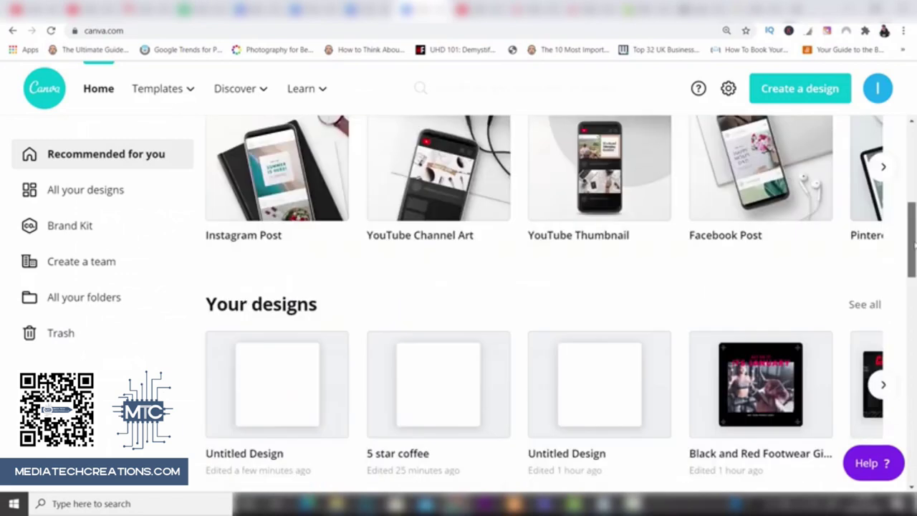
pyautogui.scroll(3, 913, 240)
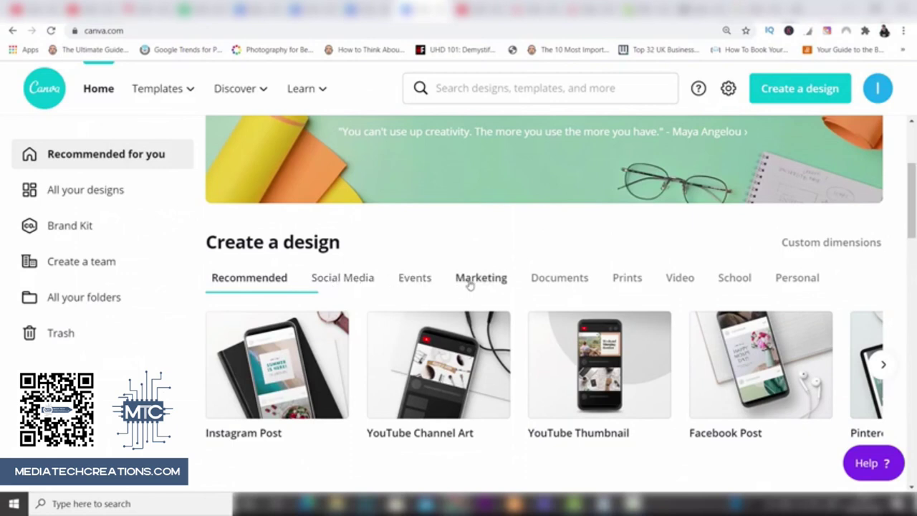
# Step: Browse the Social Media design types and open the full list with See all
pyautogui.click(335, 282)
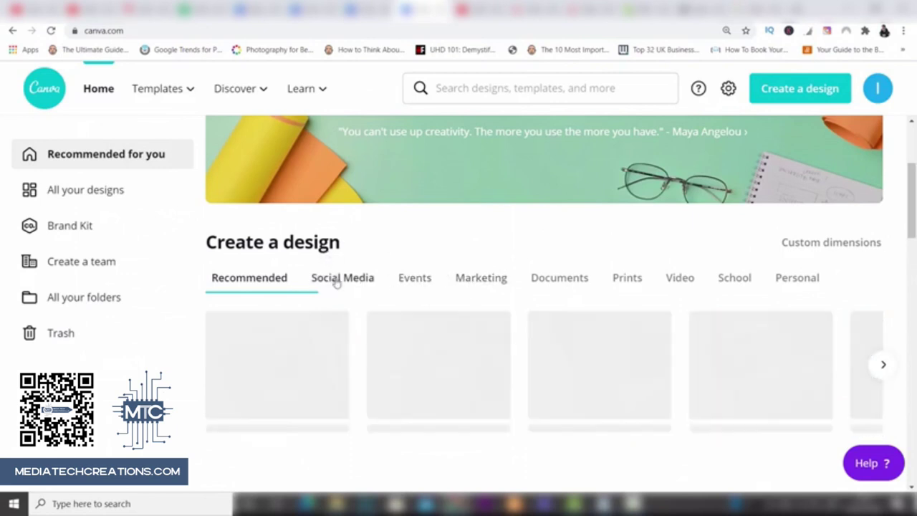
pyautogui.click(882, 366)
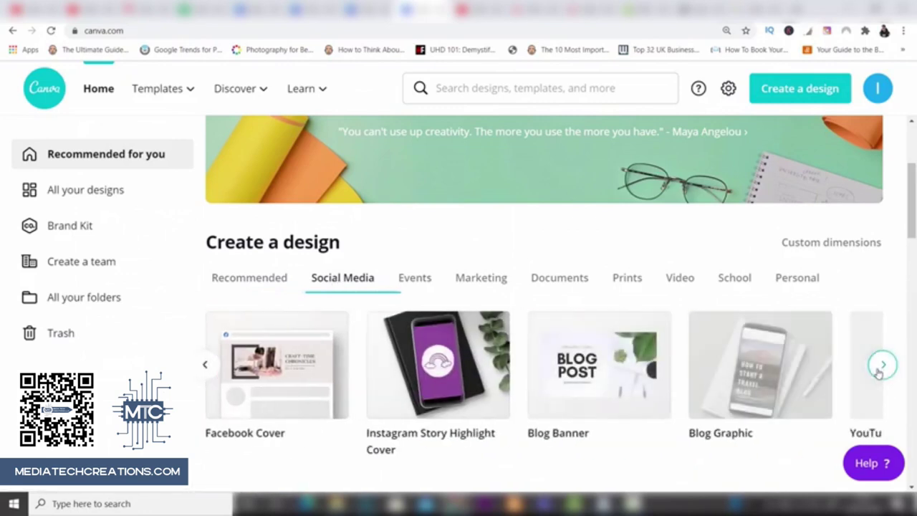
pyautogui.click(882, 366)
pyautogui.click(882, 366)
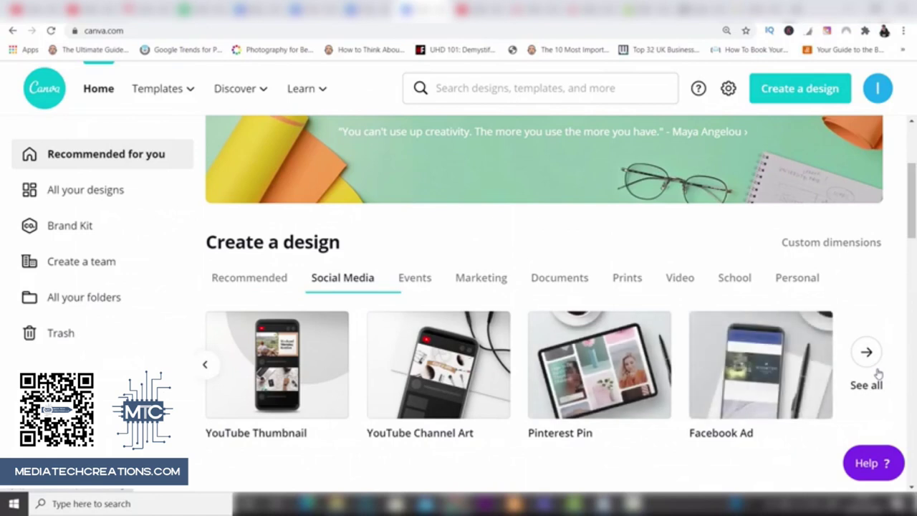
pyautogui.click(878, 374)
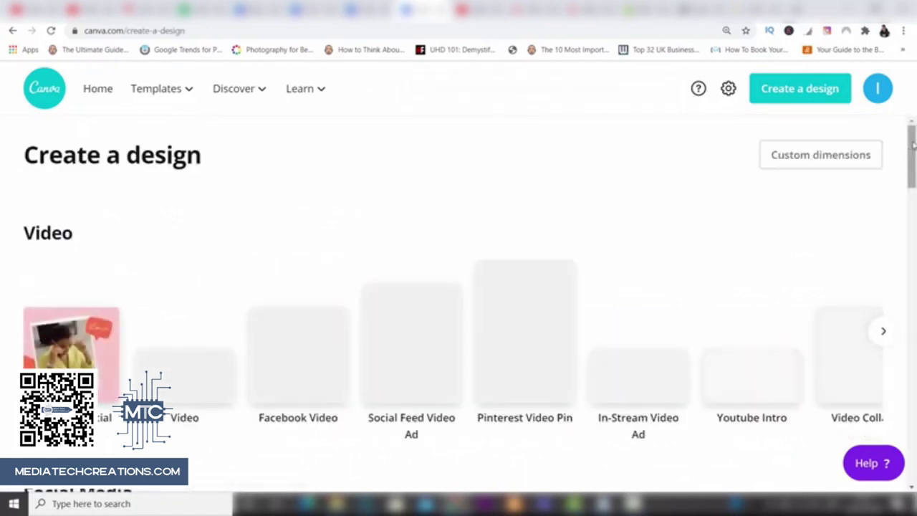
# Step: Leave the full Create a design page and return to the Canva home dashboard
pyautogui.moveTo(912, 145)
pyautogui.mouseDown()
pyautogui.moveTo(912, 295)
pyautogui.moveTo(913, 153)
pyautogui.mouseUp()
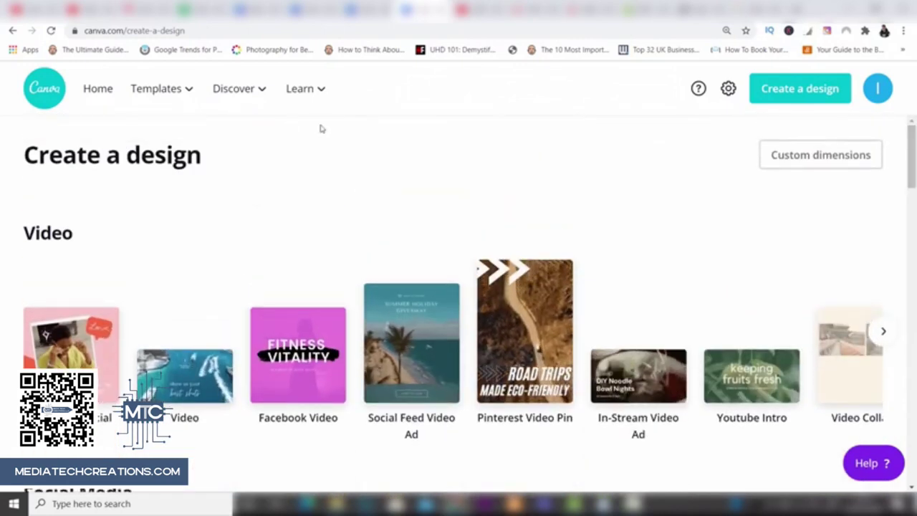
pyautogui.click(100, 92)
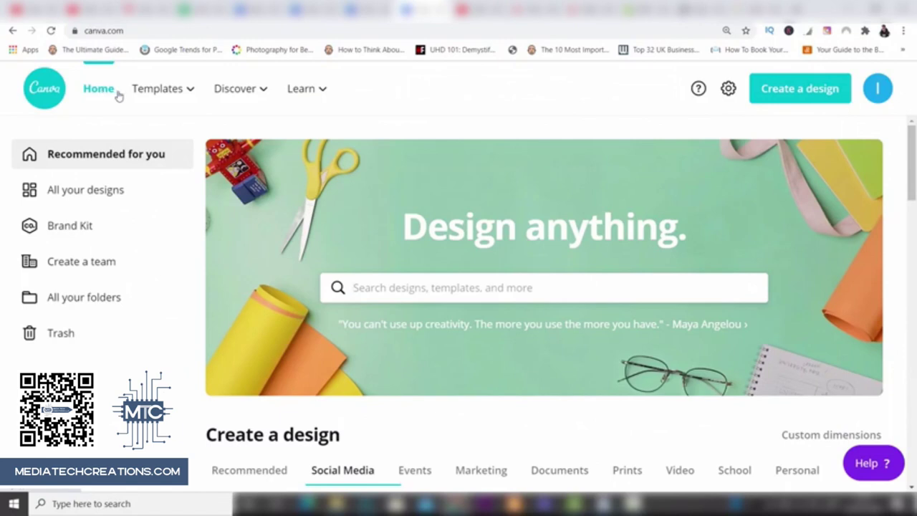
# Step: Create a new custom-size design of 1000 × 1000 px
pyautogui.click(814, 90)
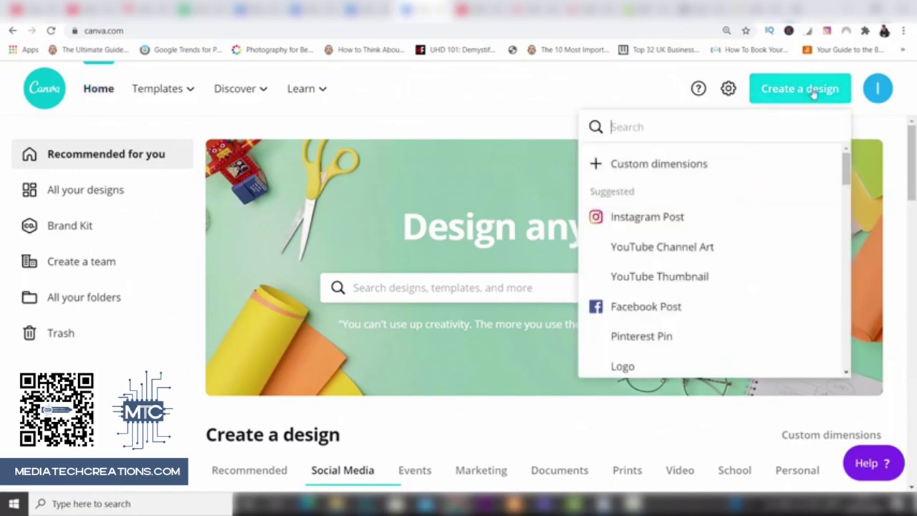
pyautogui.click(646, 165)
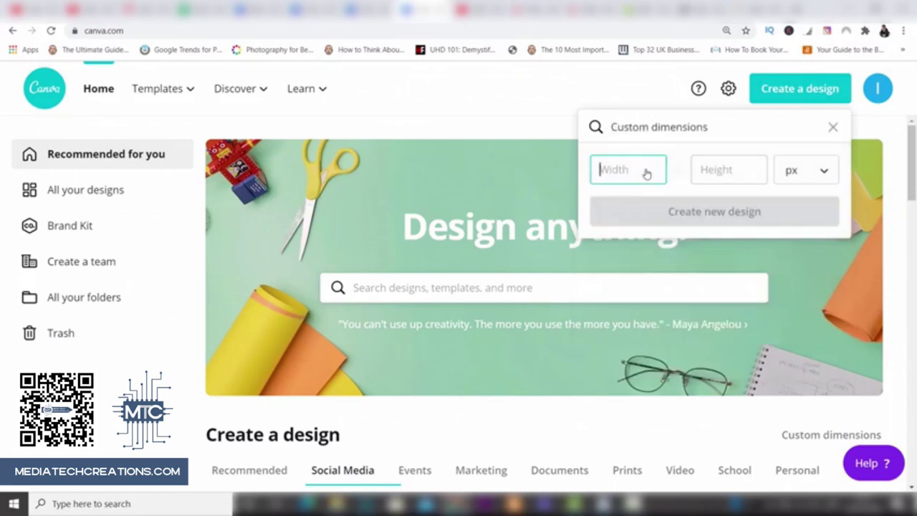
pyautogui.write('1000')
pyautogui.click(700, 171)
pyautogui.write('1')
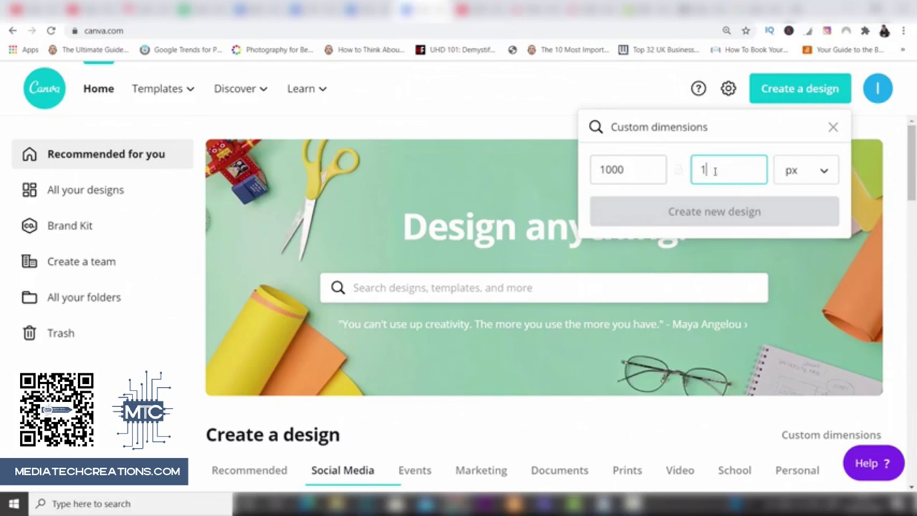
pyautogui.write('000')
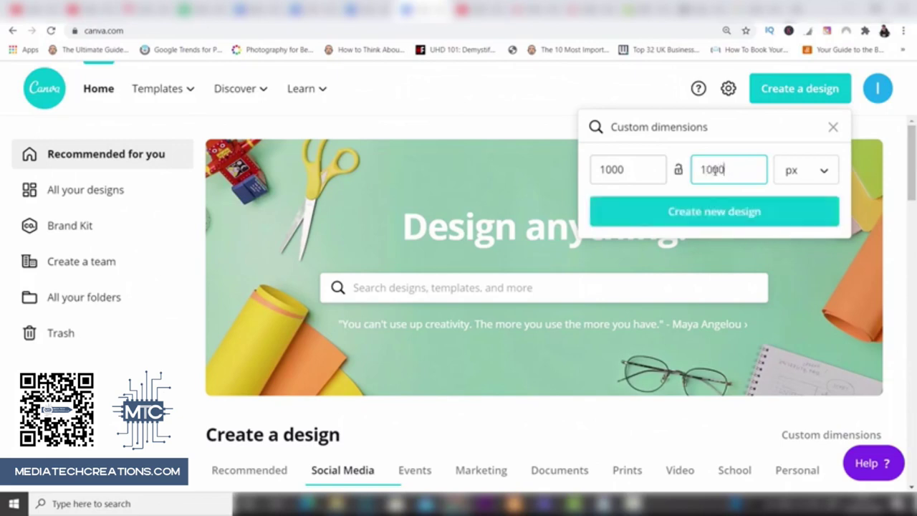
pyautogui.click(713, 213)
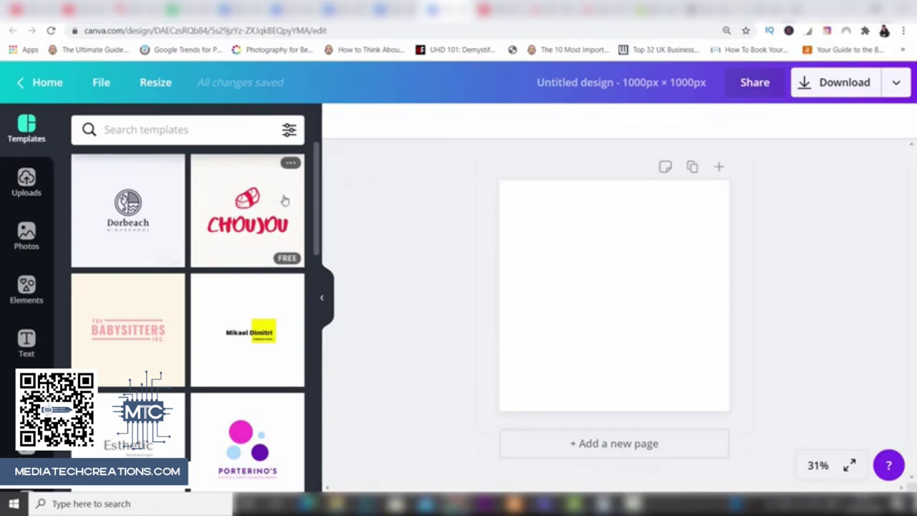
# Step: Apply the Dorbeach high school logo template from the Templates panel
pyautogui.moveTo(316, 189)
pyautogui.mouseDown()
pyautogui.moveTo(323, 407)
pyautogui.moveTo(316, 188)
pyautogui.mouseUp()
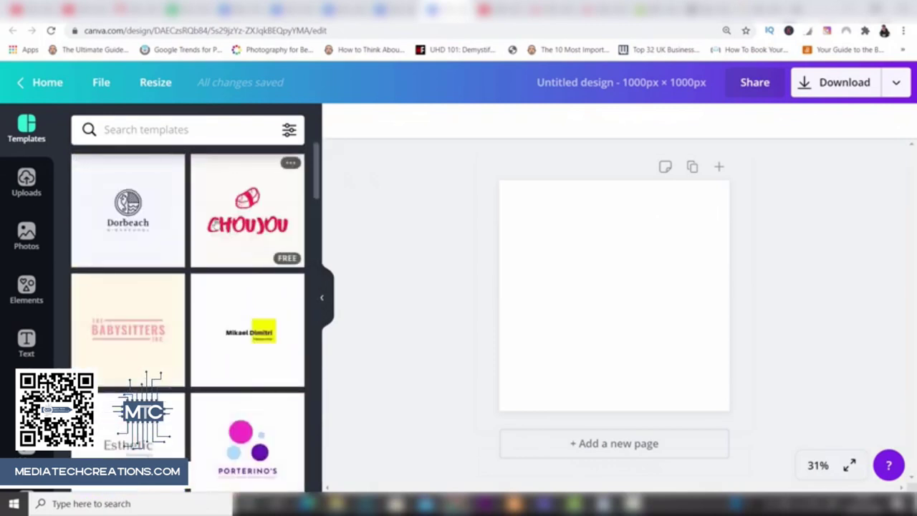
pyautogui.click(143, 206)
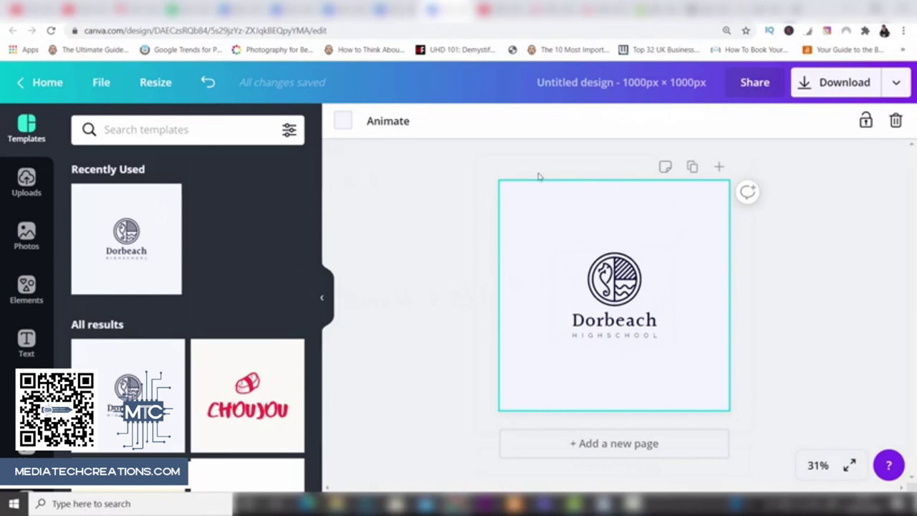
# Step: Set the page background to dark grey and make the Dorbeach name pink
pyautogui.click(342, 122)
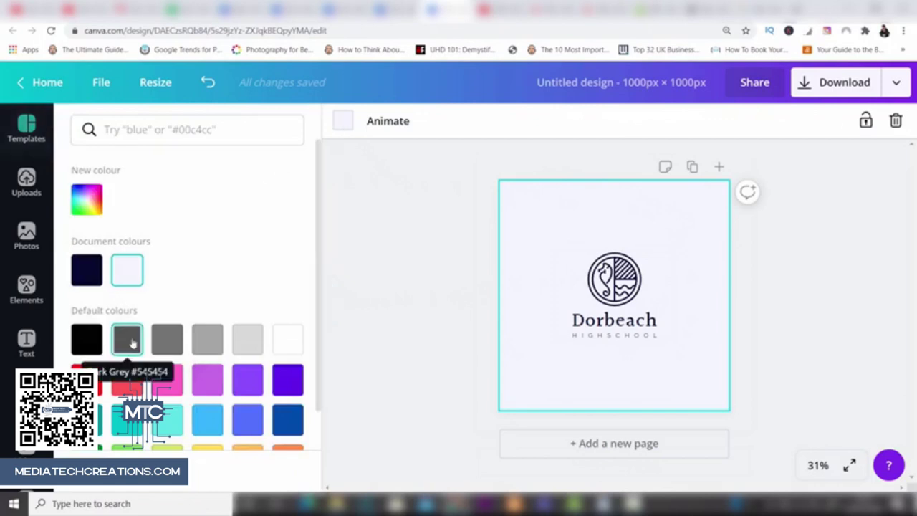
pyautogui.click(131, 343)
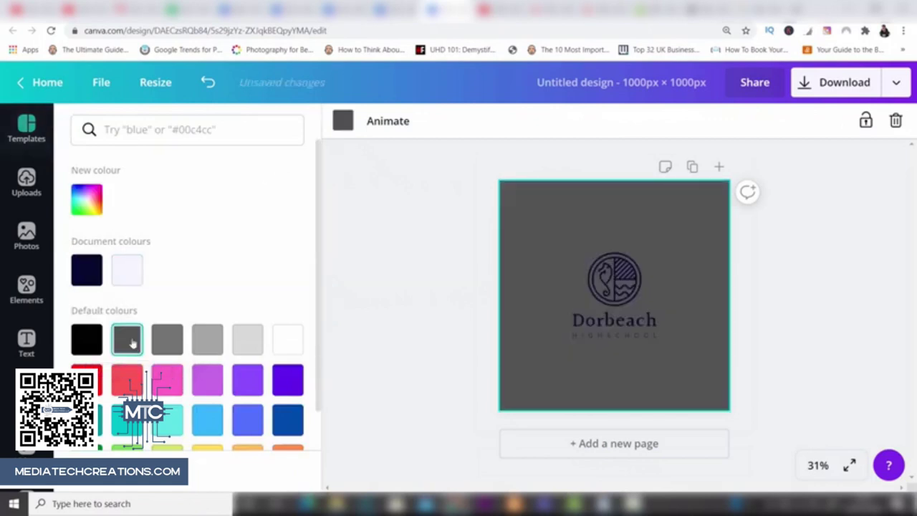
pyautogui.click(616, 320)
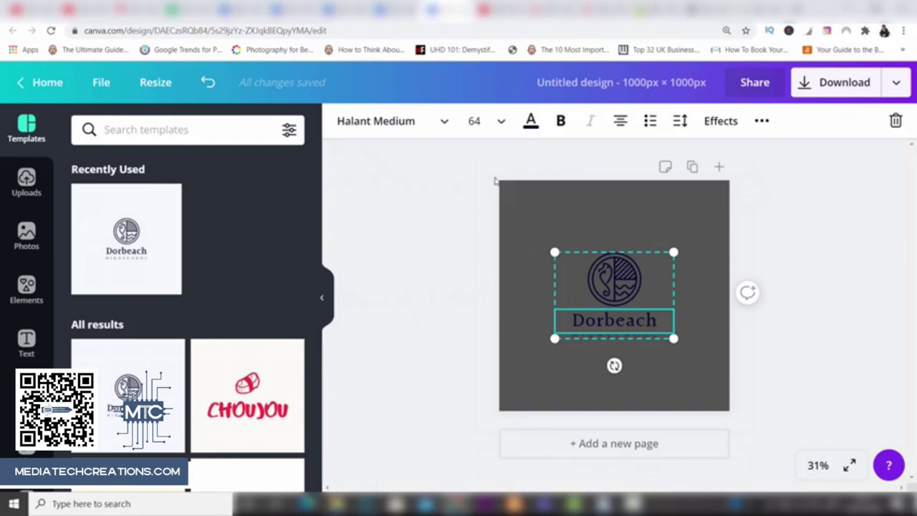
pyautogui.click(530, 124)
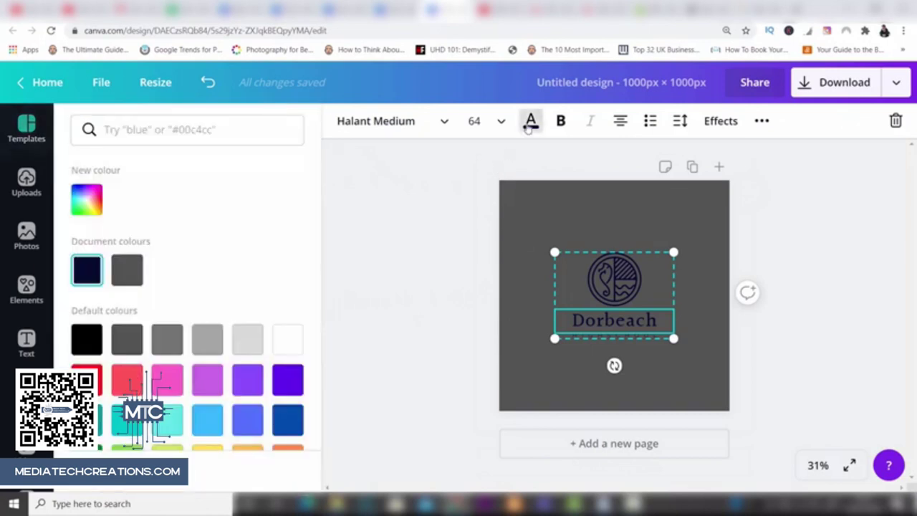
pyautogui.click(169, 383)
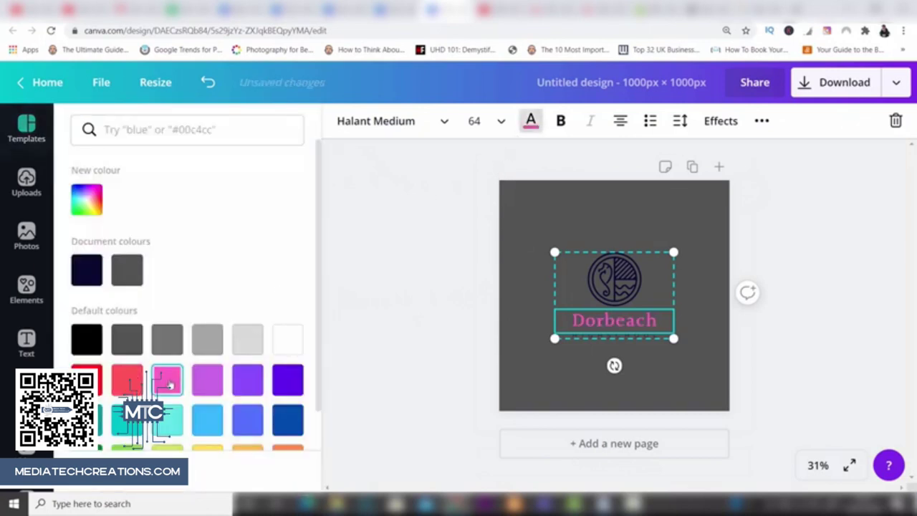
# Step: Make the circular logo icon pink and delete the dark grey background
pyautogui.click(630, 265)
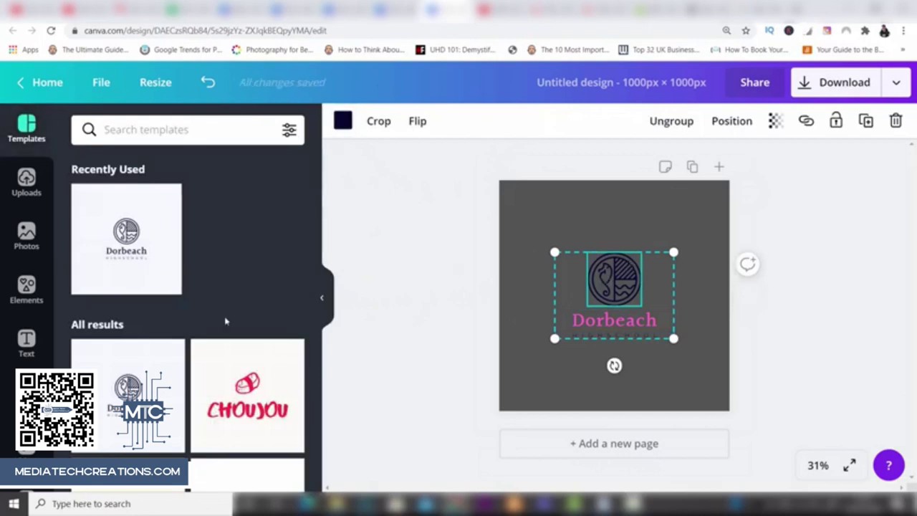
pyautogui.click(343, 122)
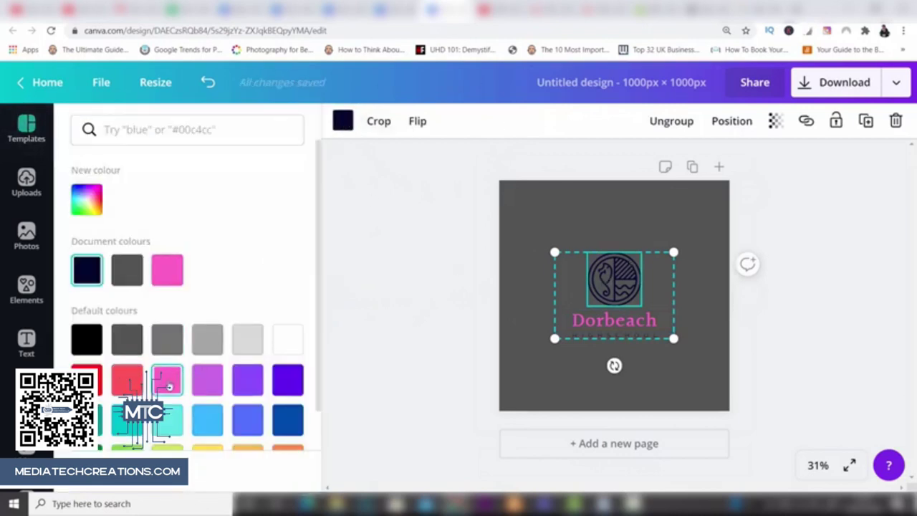
pyautogui.click(166, 379)
pyautogui.click(763, 220)
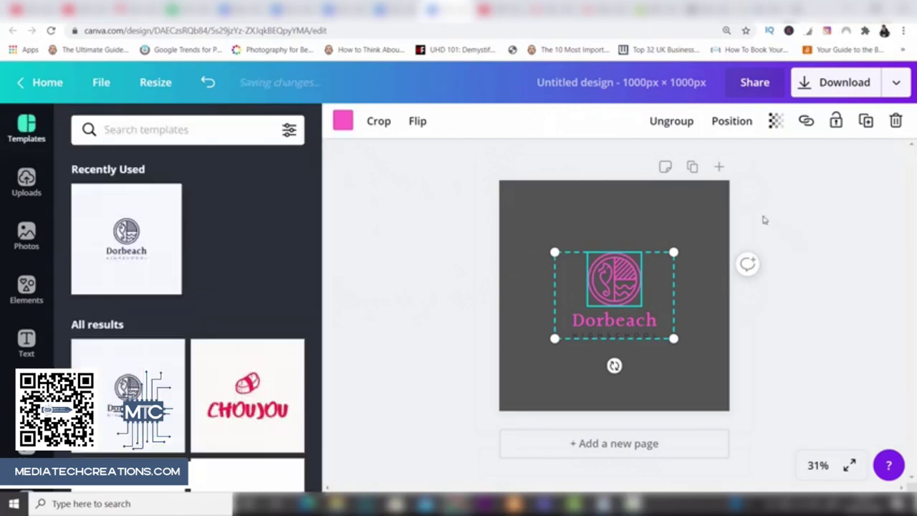
pyautogui.click(763, 220)
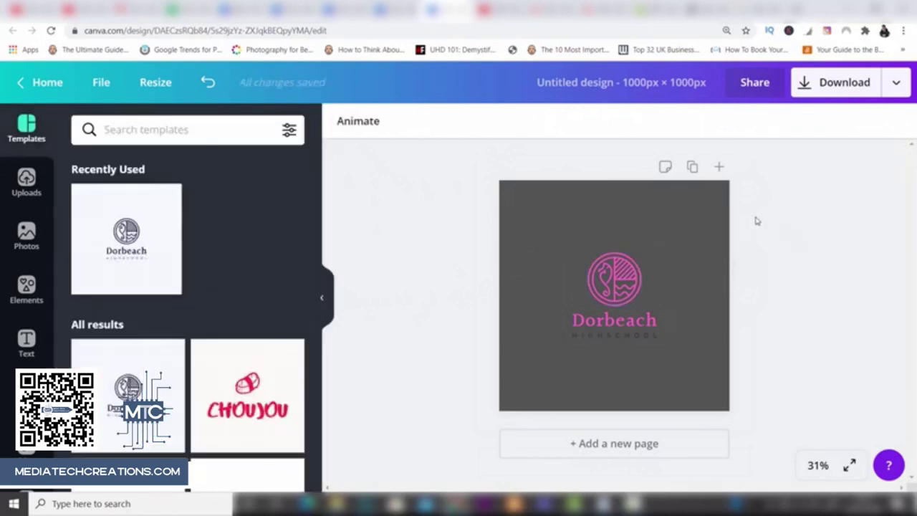
pyautogui.click(555, 235)
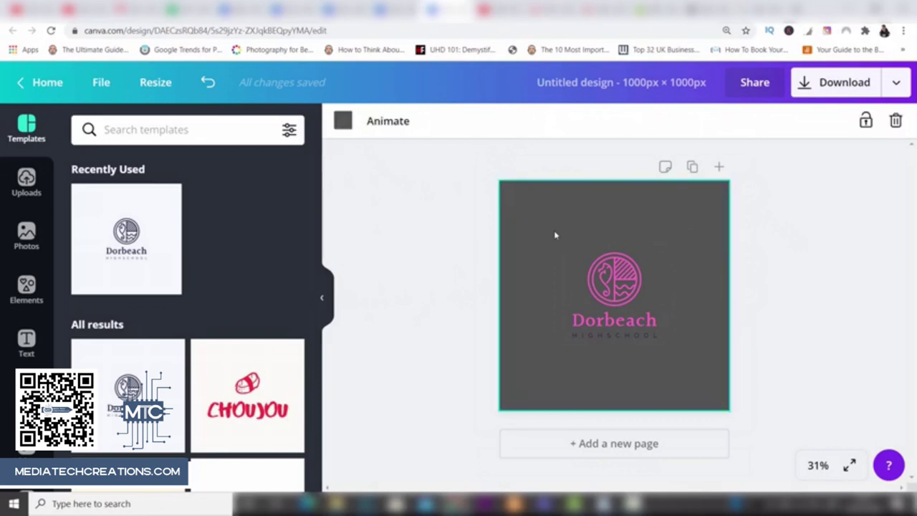
pyautogui.press('Delete')
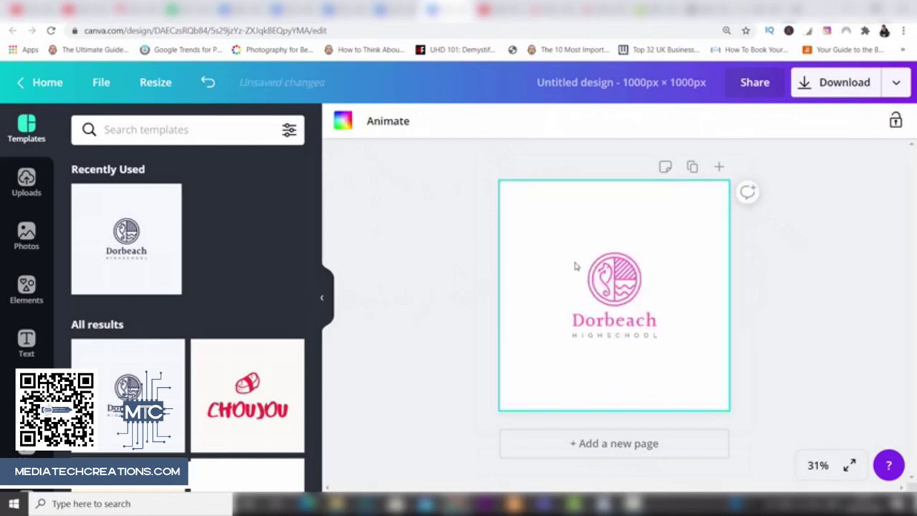
# Step: Delete the pink circular logo icon and the Dorbeach text from the page
pyautogui.click(622, 281)
pyautogui.press('Delete')
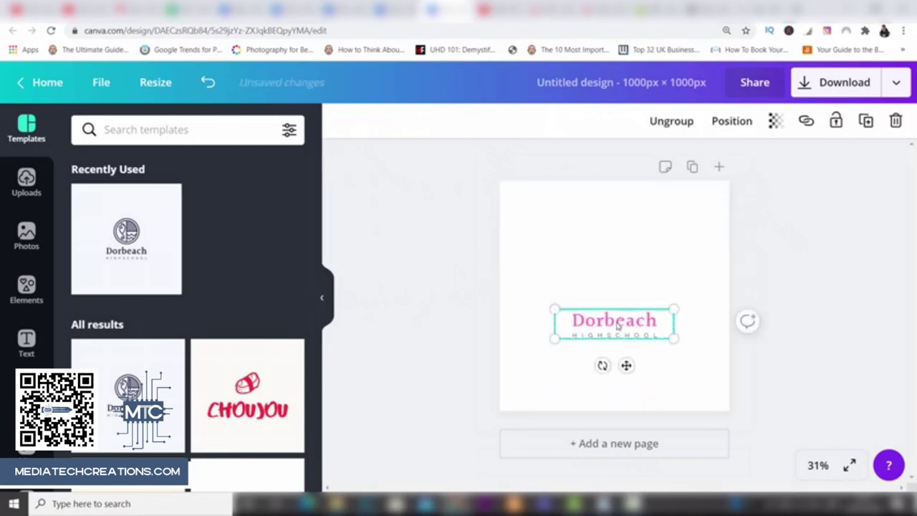
pyautogui.press('Delete')
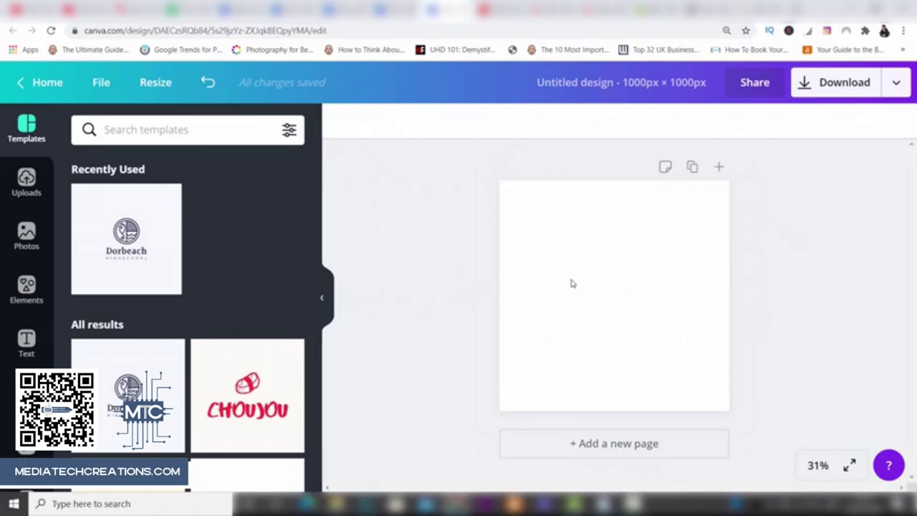
pyautogui.moveTo(151, 204)
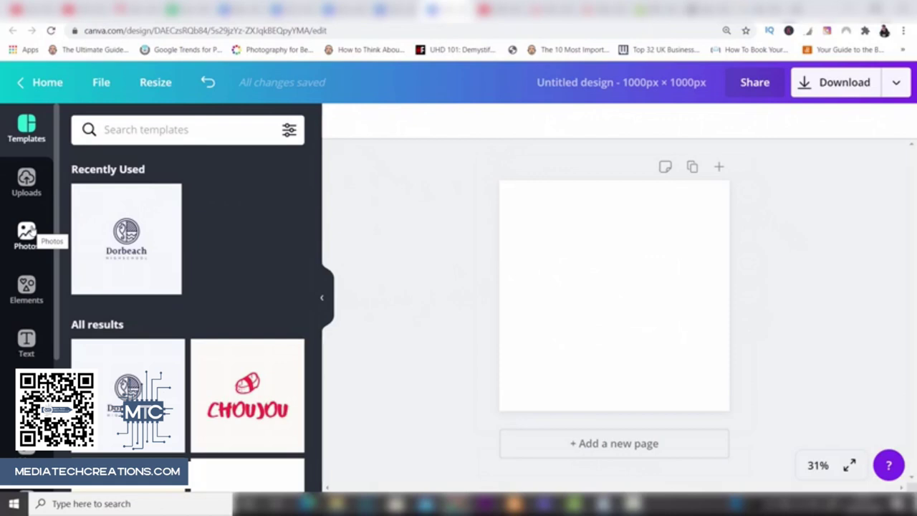
# Step: Rerun the recent 'coffee' stock photo search and scroll through the results
pyautogui.click(32, 230)
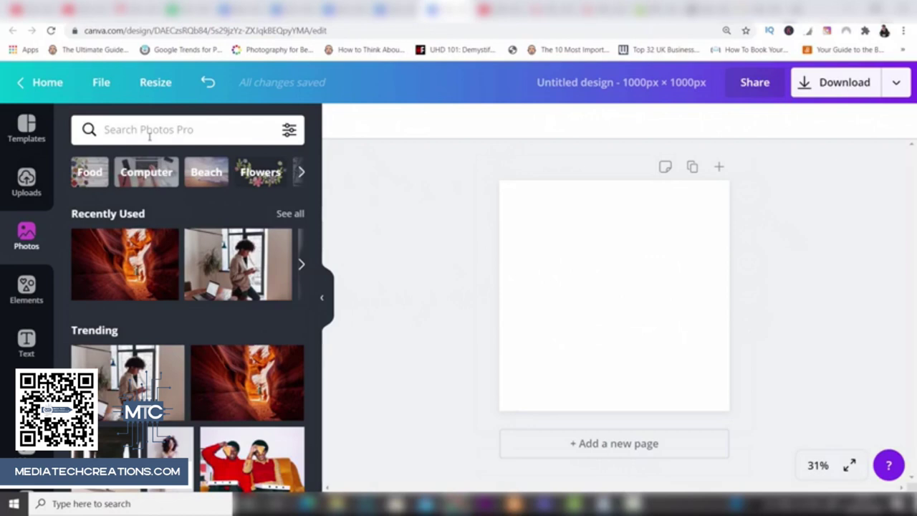
pyautogui.click(149, 136)
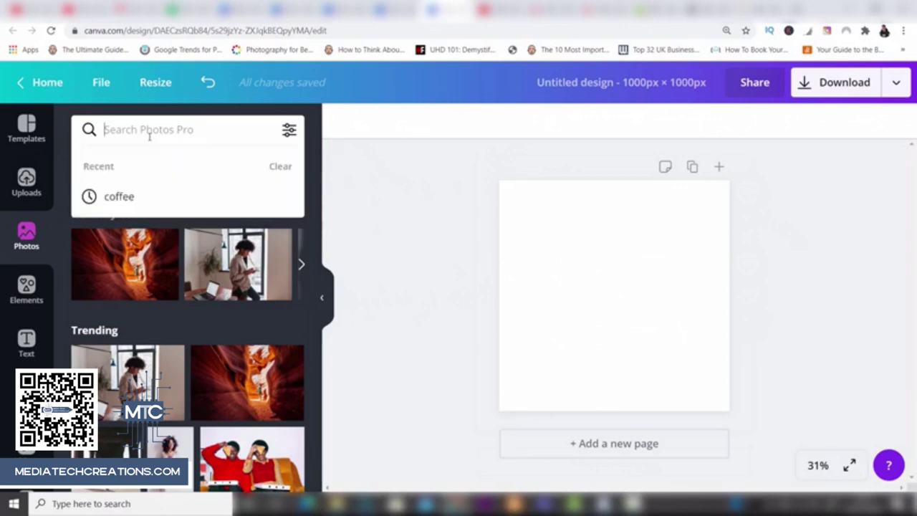
pyautogui.click(122, 196)
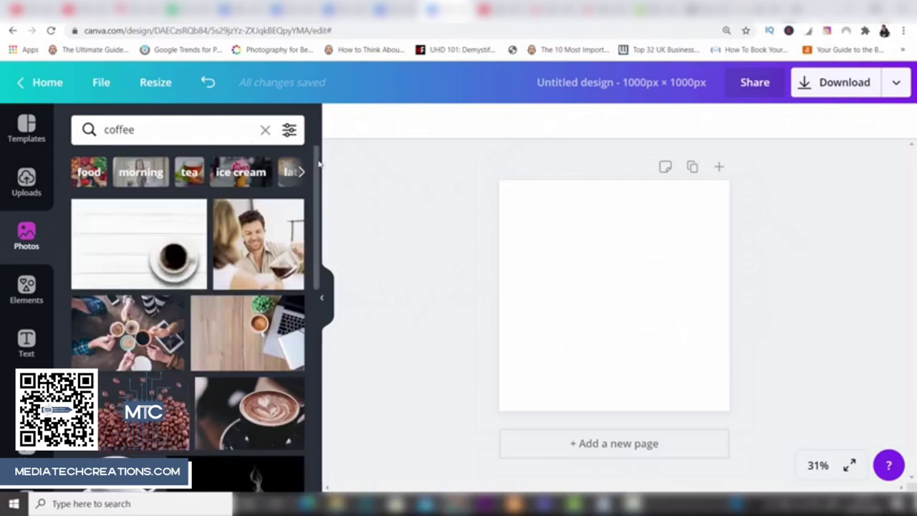
pyautogui.moveTo(320, 165); pyautogui.dragTo(331, 321)
pyautogui.moveTo(315, 252); pyautogui.dragTo(319, 126)
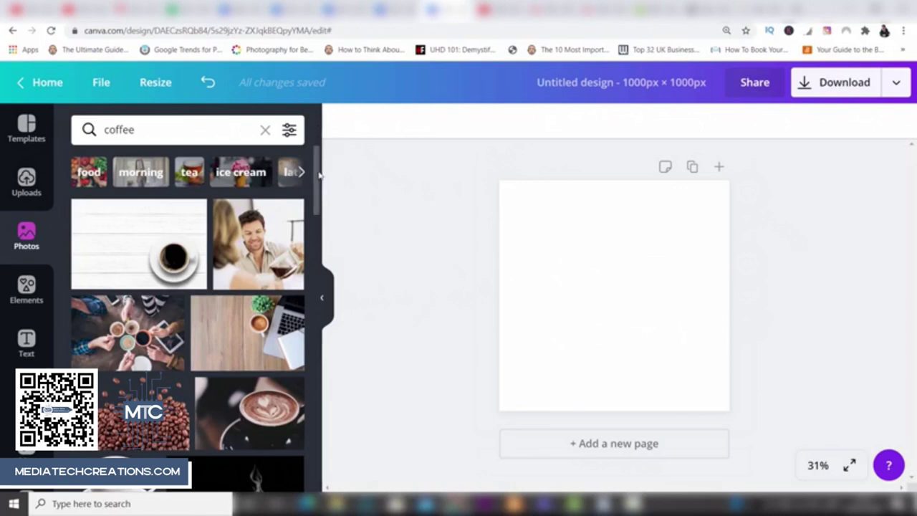
pyautogui.moveTo(319, 174); pyautogui.dragTo(320, 187)
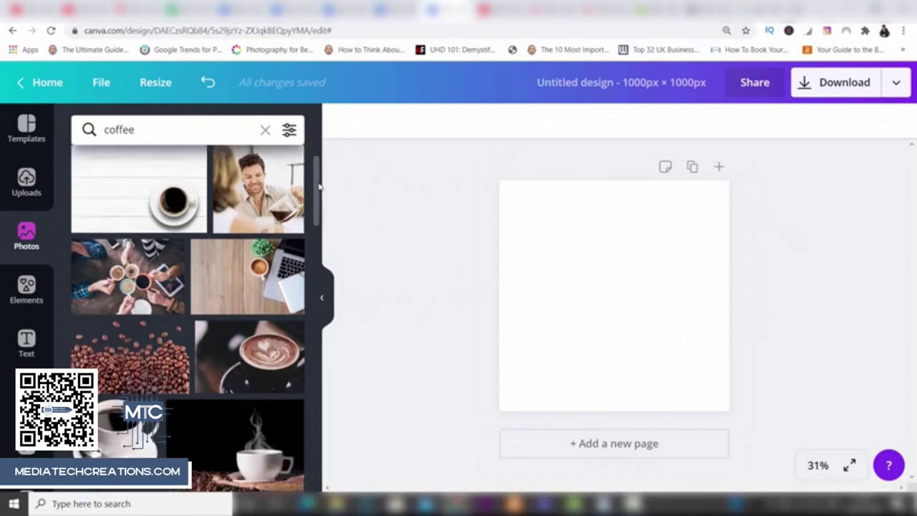
pyautogui.moveTo(274, 286)
pyautogui.moveTo(316, 223); pyautogui.dragTo(314, 270)
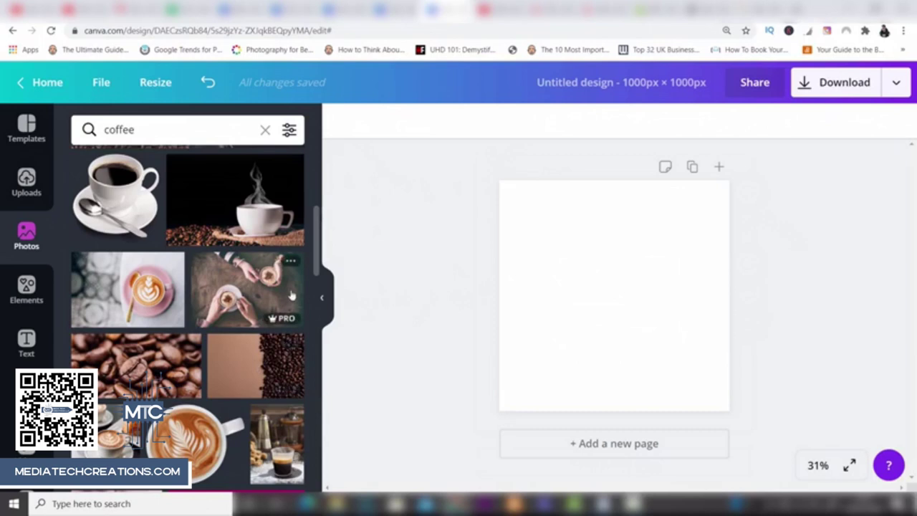
pyautogui.moveTo(316, 261); pyautogui.dragTo(316, 228)
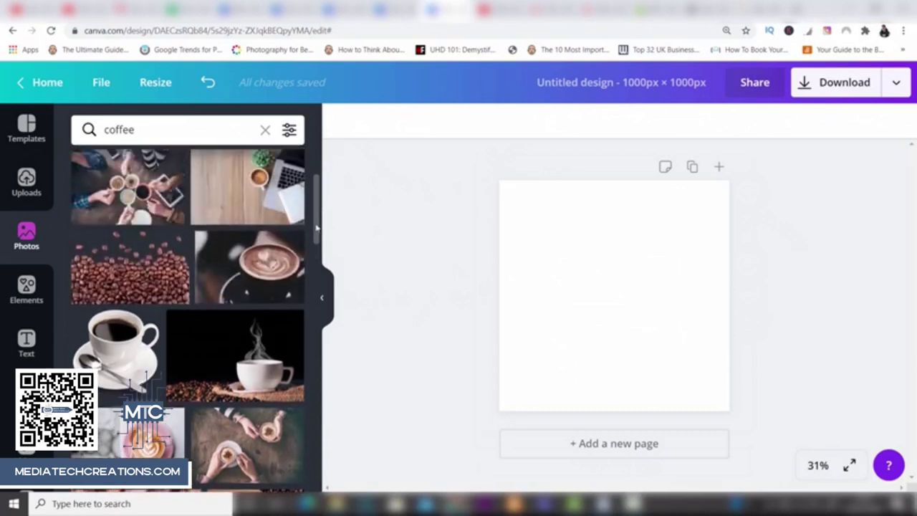
pyautogui.moveTo(316, 228); pyautogui.dragTo(317, 216)
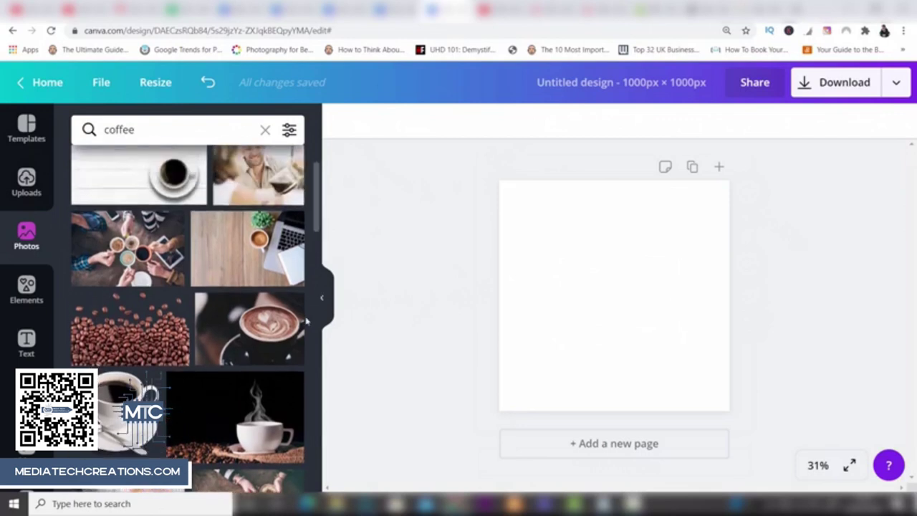
# Step: Add the latte-art photo and resize and reposition it to cover the whole square
pyautogui.click(251, 345)
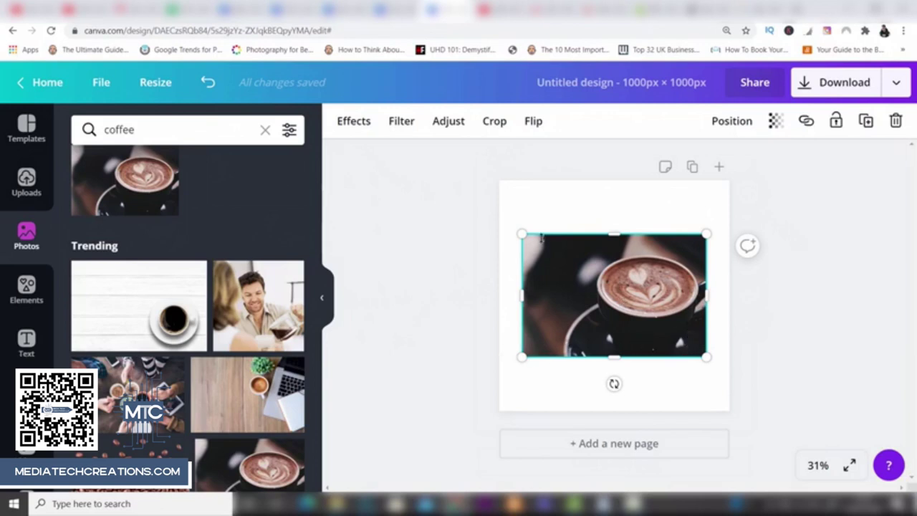
pyautogui.moveTo(522, 234); pyautogui.dragTo(427, 178)
pyautogui.moveTo(706, 356); pyautogui.dragTo(774, 444)
pyautogui.moveTo(642, 264); pyautogui.dragTo(598, 263)
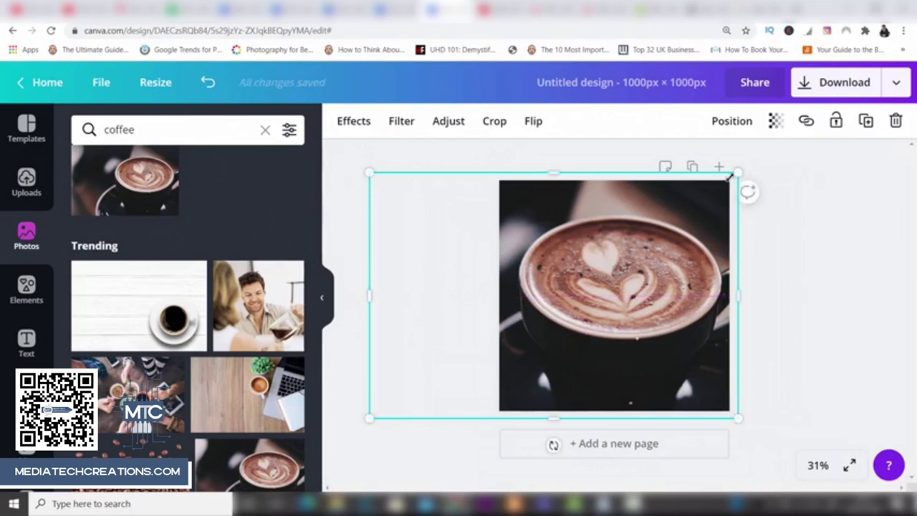
pyautogui.moveTo(730, 175); pyautogui.dragTo(761, 153)
pyautogui.moveTo(650, 251); pyautogui.dragTo(623, 257)
pyautogui.click(813, 255)
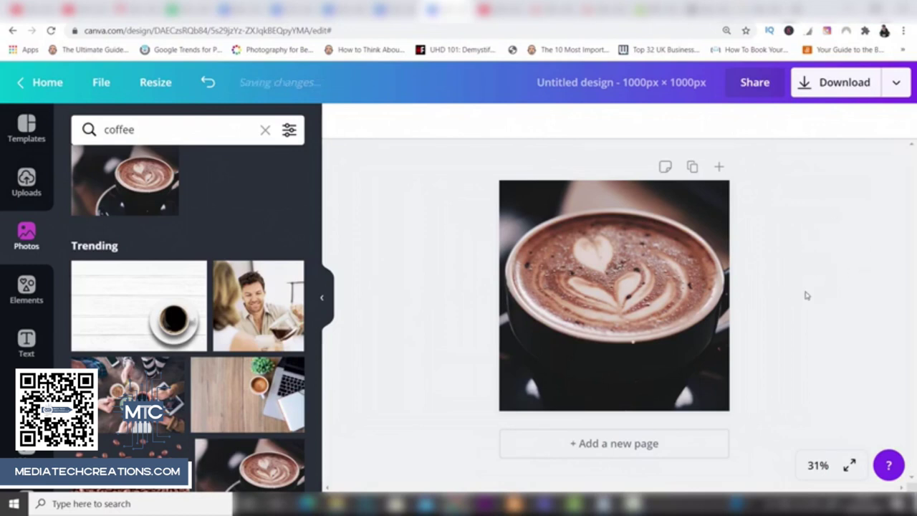
pyautogui.click(614, 295)
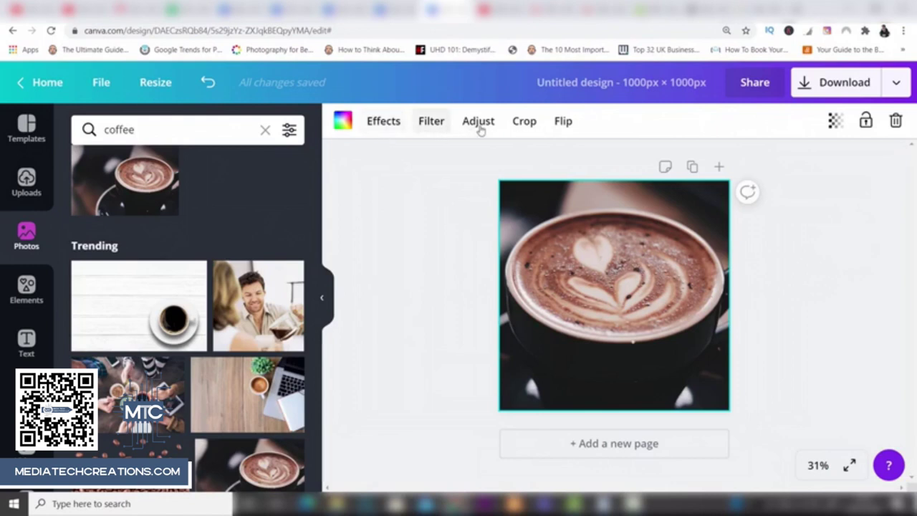
# Step: Open Effects for the latte photo and browse the Color Mix presets and effects list
pyautogui.click(391, 124)
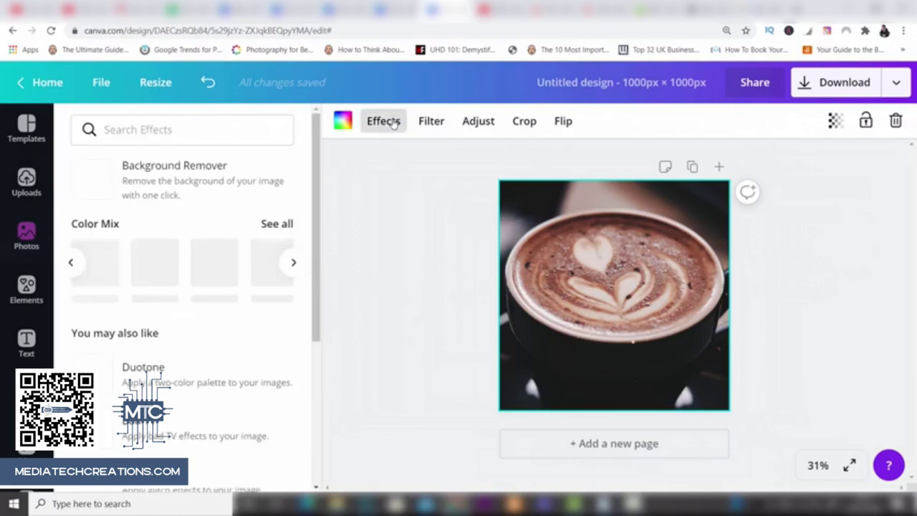
pyautogui.moveTo(317, 185)
pyautogui.mouseDown()
pyautogui.moveTo(318, 275)
pyautogui.moveTo(319, 182)
pyautogui.mouseUp()
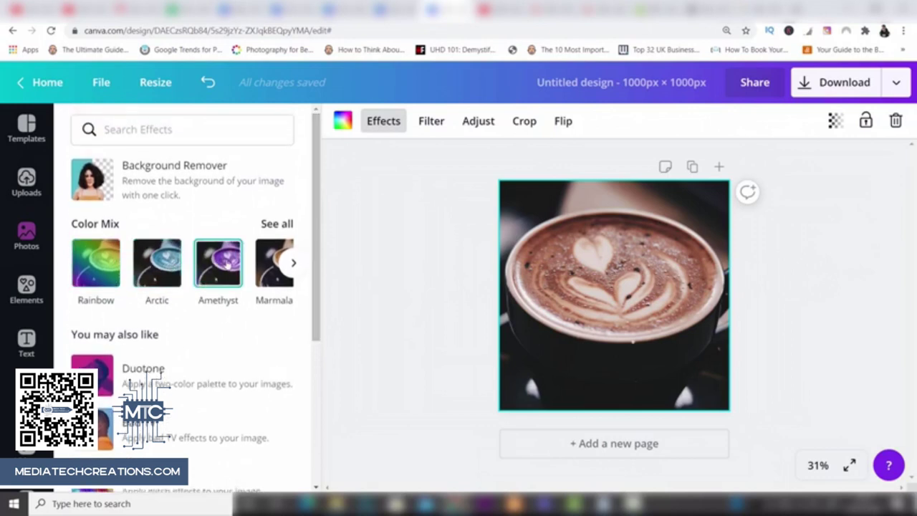
pyautogui.click(293, 262)
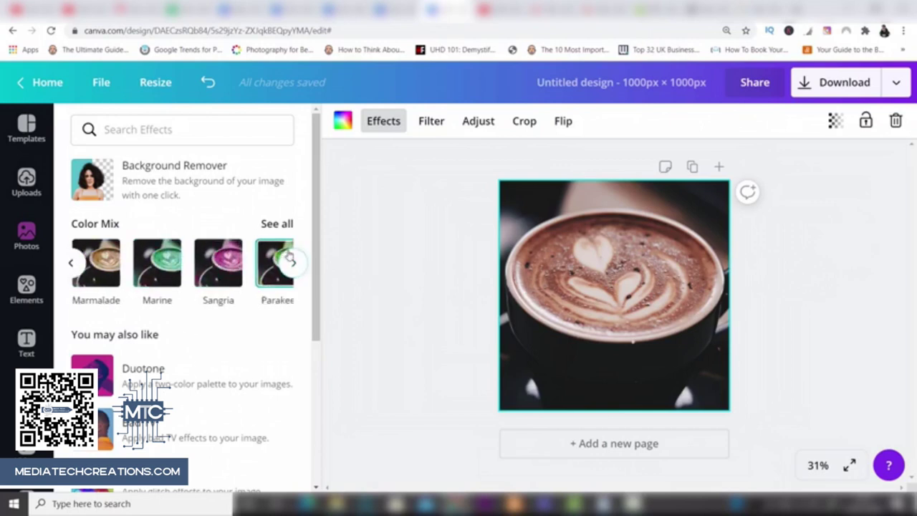
pyautogui.moveTo(318, 217); pyautogui.dragTo(317, 264)
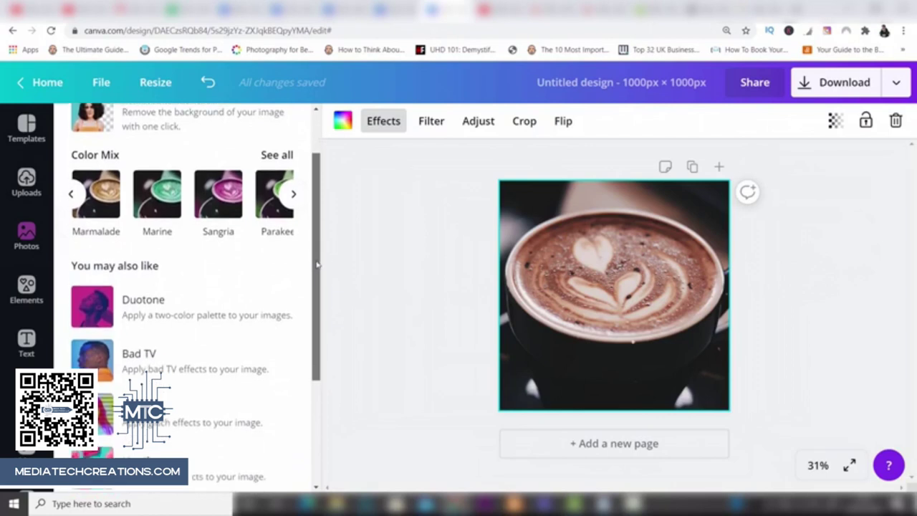
pyautogui.scroll(-3, 318, 265)
pyautogui.moveTo(317, 259); pyautogui.dragTo(313, 165)
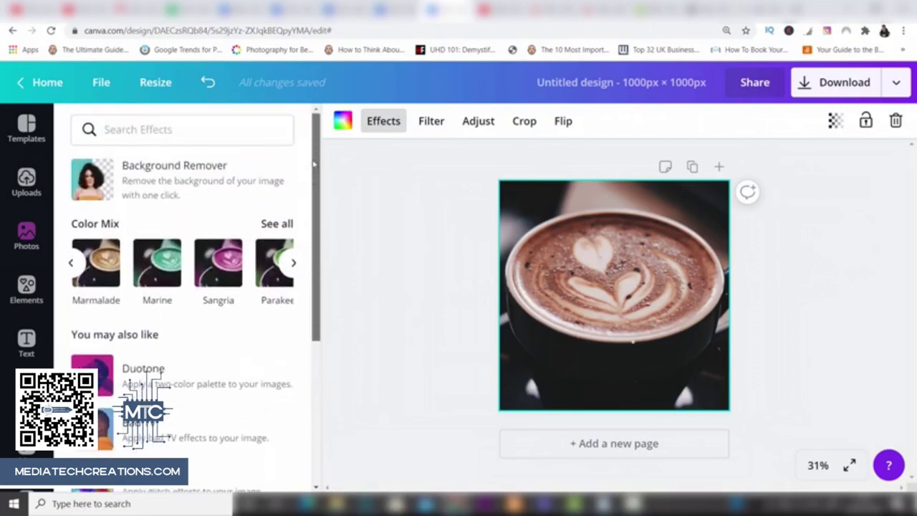
# Step: After trying Whimsical, apply the Street filter to the photo at intensity 52
pyautogui.click(433, 121)
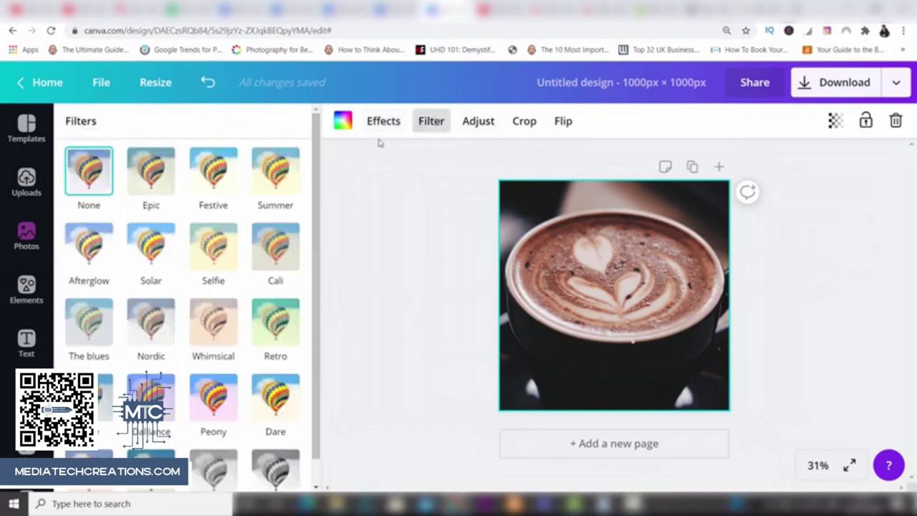
pyautogui.moveTo(313, 170); pyautogui.dragTo(314, 199)
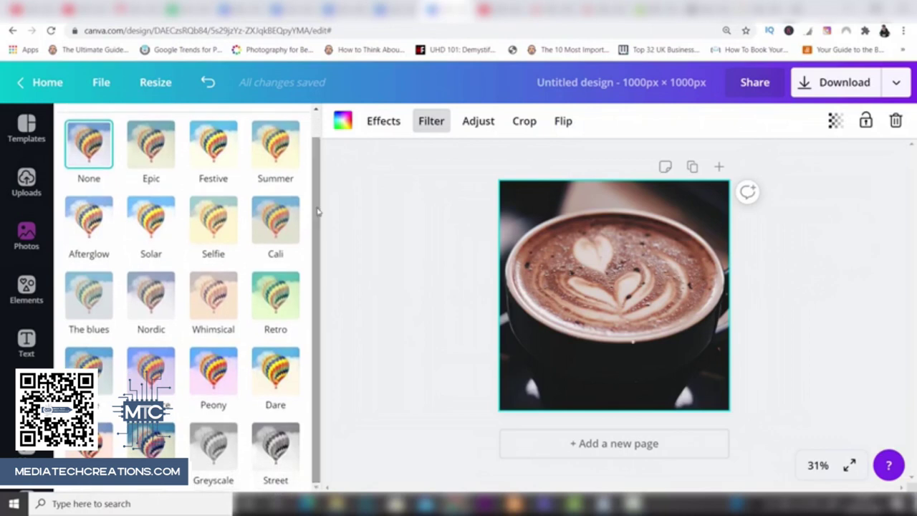
pyautogui.click(214, 305)
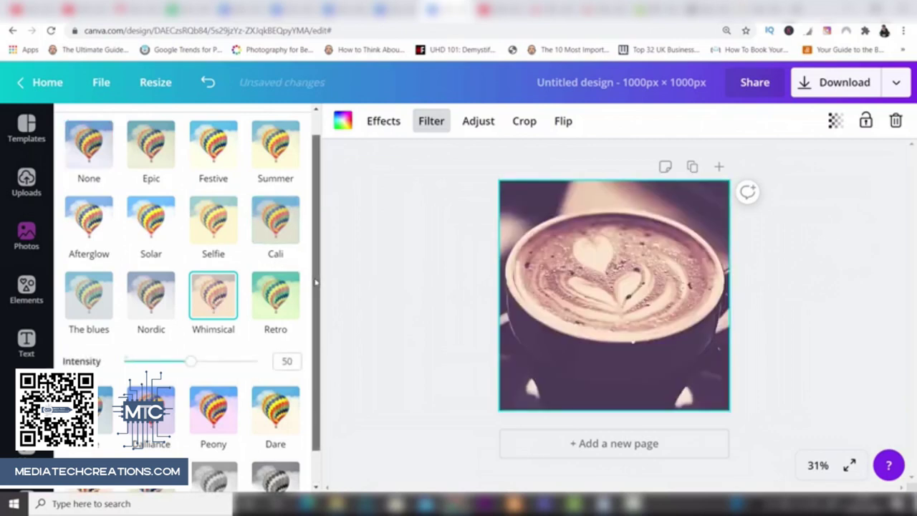
pyautogui.scroll(-2, 316, 295)
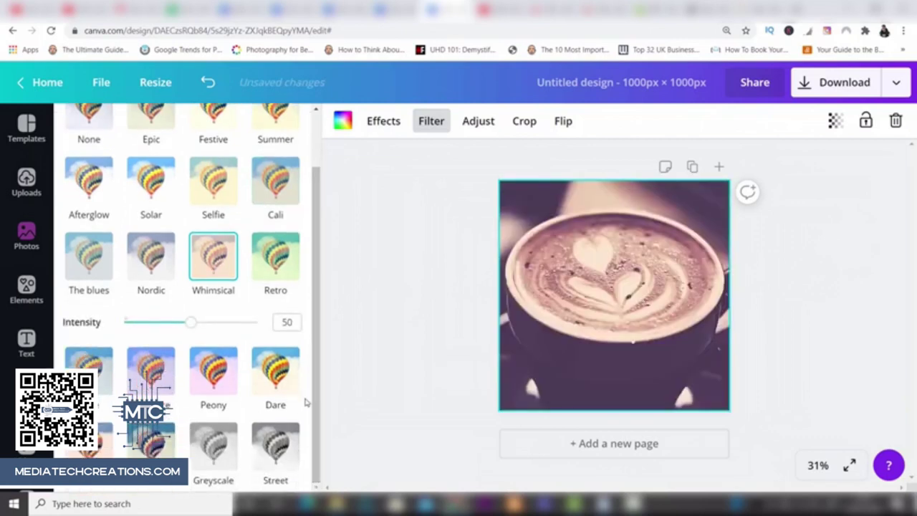
pyautogui.click(271, 453)
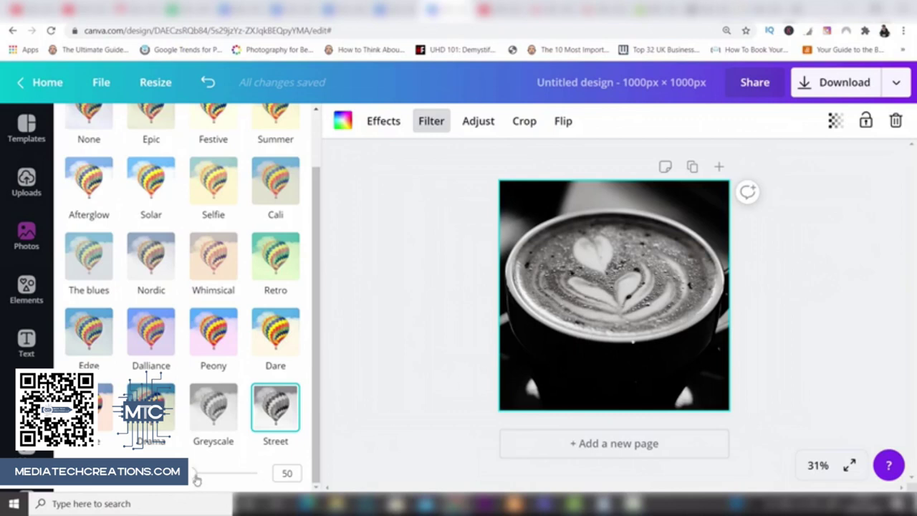
pyautogui.moveTo(193, 478)
pyautogui.mouseDown()
pyautogui.moveTo(246, 473)
pyautogui.moveTo(167, 473)
pyautogui.moveTo(197, 475)
pyautogui.mouseUp()
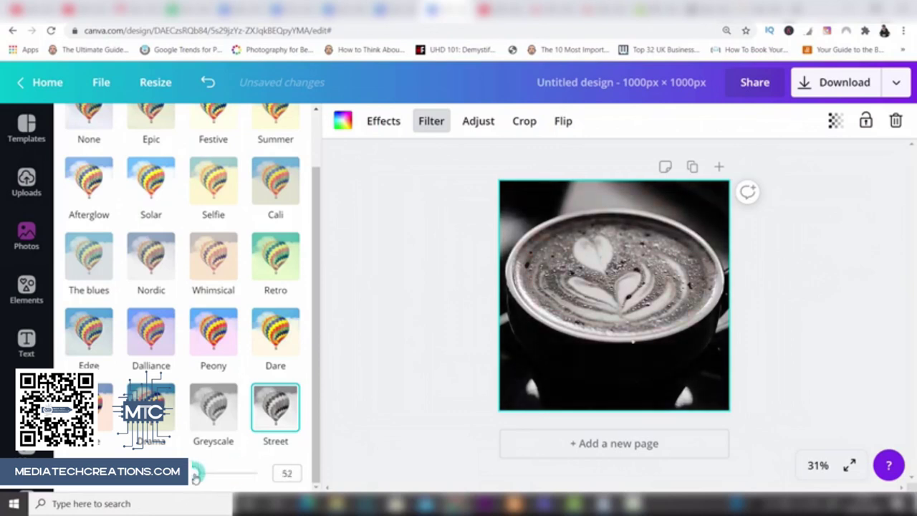
# Step: Adjust the latte photo to brightness 0, contrast 30 and blur -29, with saturation at -99
pyautogui.click(477, 121)
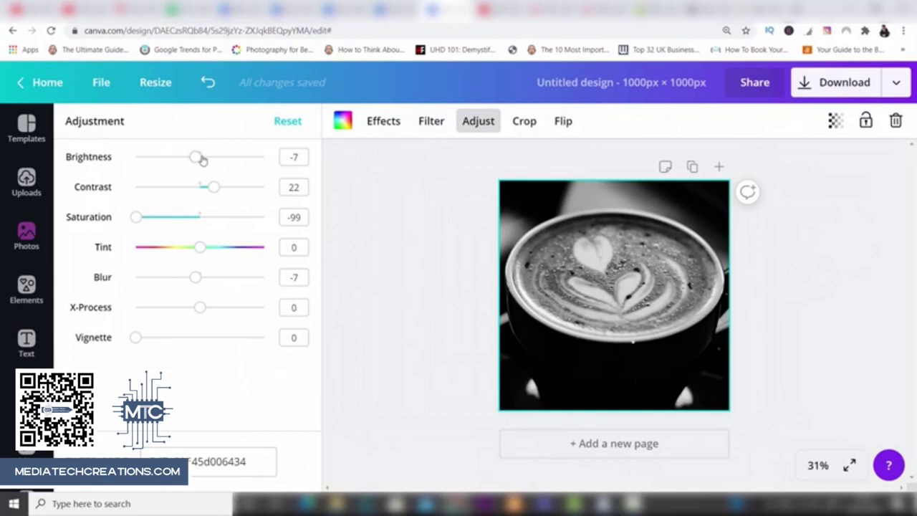
pyautogui.moveTo(196, 158); pyautogui.dragTo(203, 159)
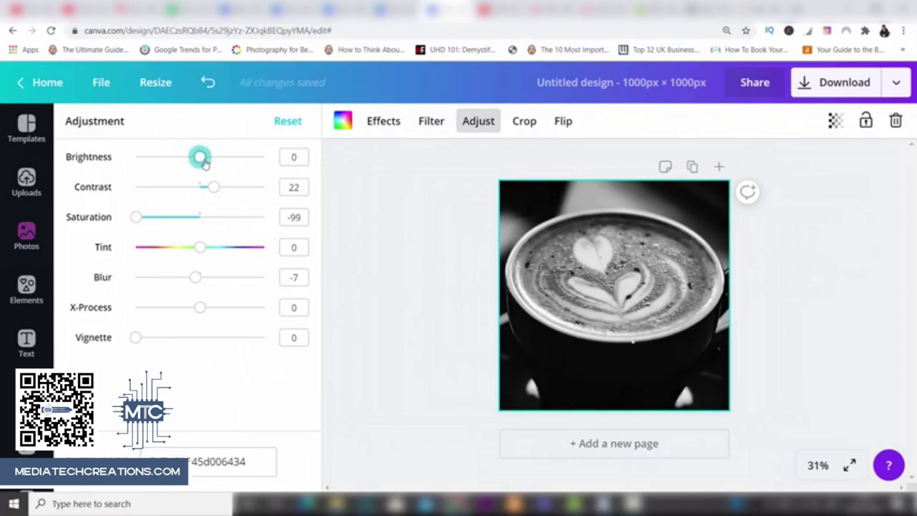
pyautogui.moveTo(214, 186); pyautogui.dragTo(219, 187)
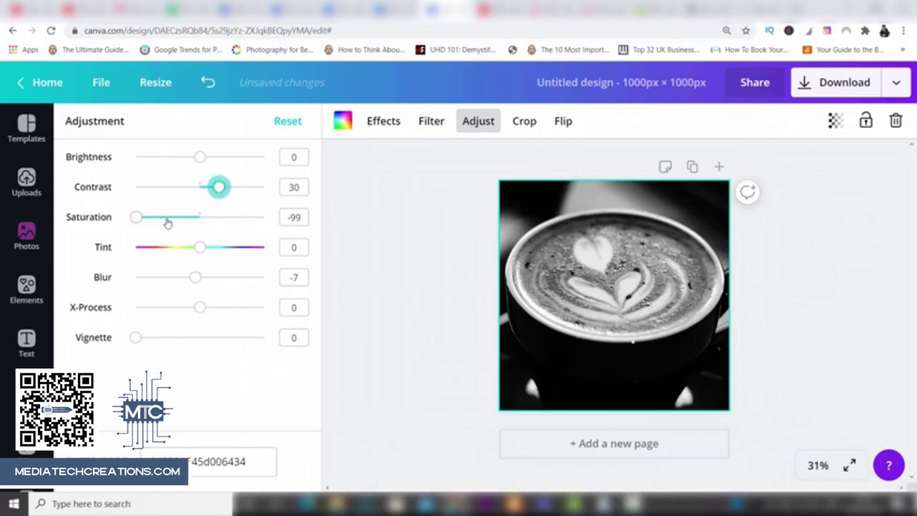
pyautogui.moveTo(199, 249)
pyautogui.mouseDown()
pyautogui.moveTo(214, 250)
pyautogui.moveTo(193, 256)
pyautogui.moveTo(201, 257)
pyautogui.mouseUp()
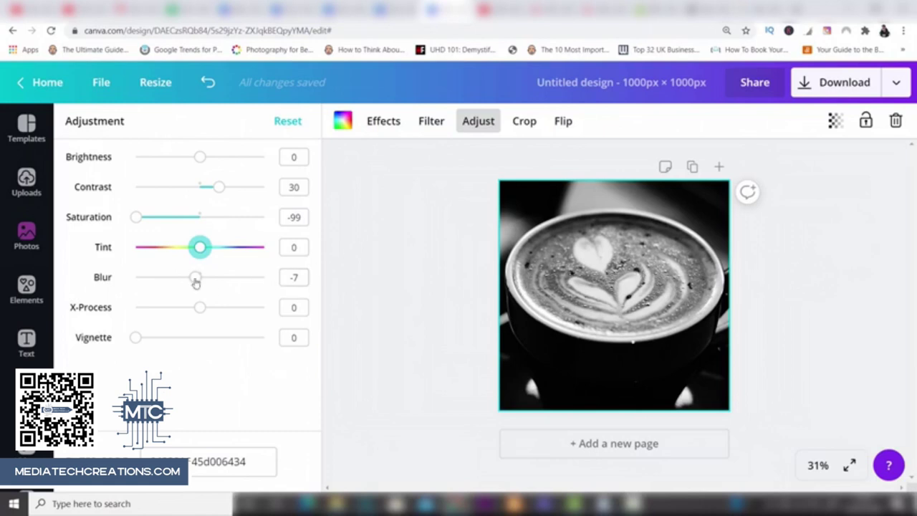
pyautogui.moveTo(189, 281); pyautogui.dragTo(182, 280)
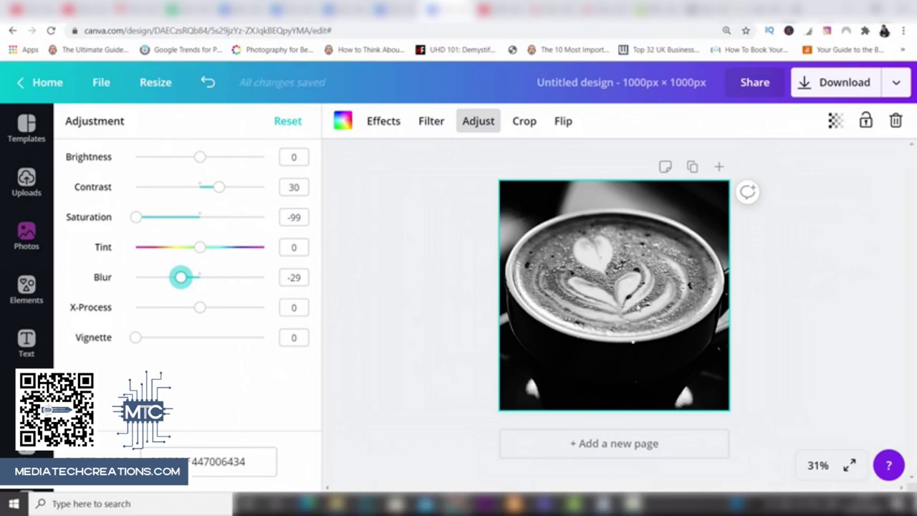
pyautogui.click(527, 122)
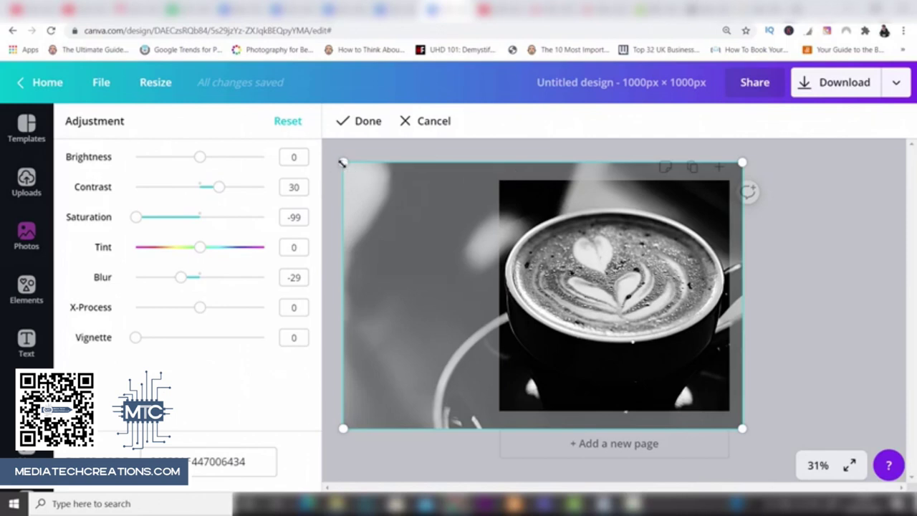
# Step: Leave the latte photo uncropped and in its original, unflipped orientation
pyautogui.click(364, 123)
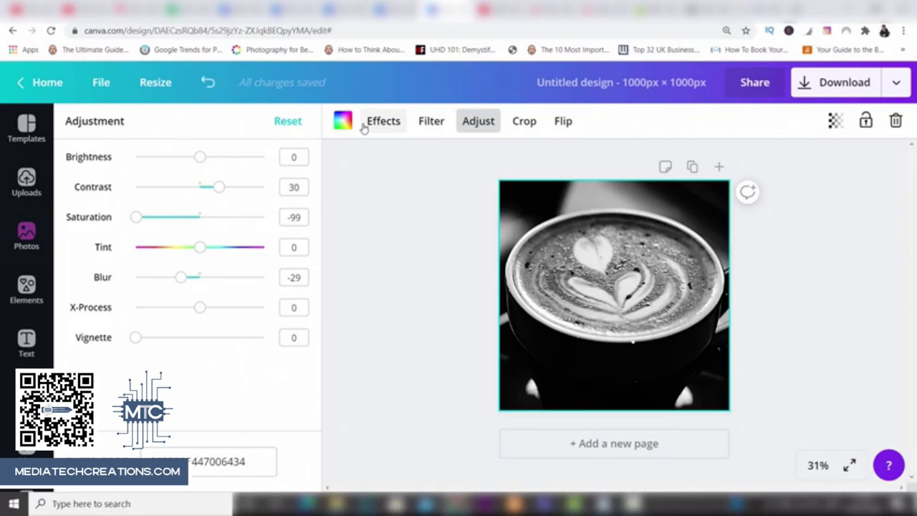
pyautogui.click(563, 123)
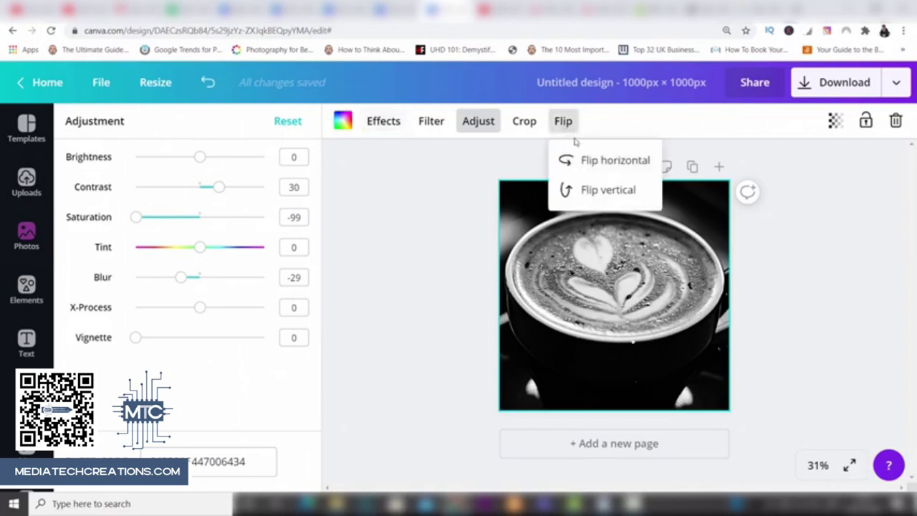
pyautogui.click(585, 161)
pyautogui.click(585, 160)
pyautogui.press('Escape')
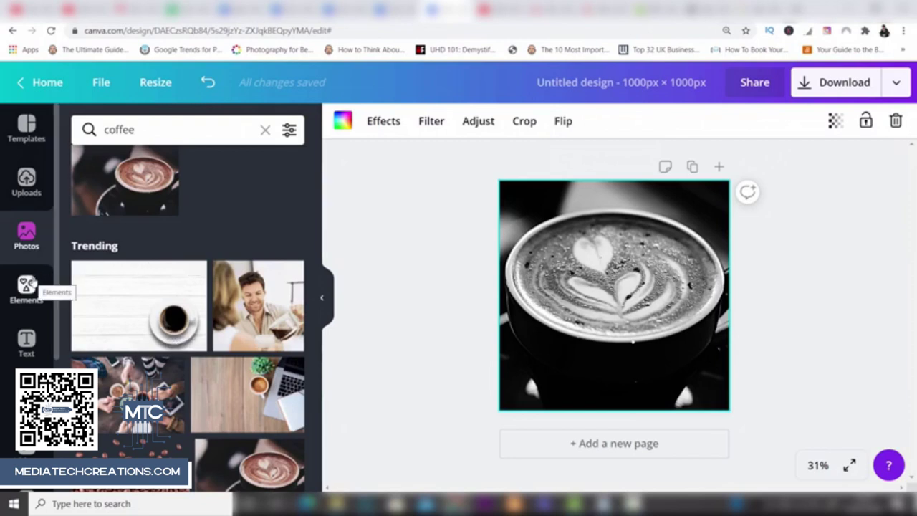
# Step: Add the 'Will you be mine?' script text combination from Recently Used to the photo
pyautogui.click(26, 354)
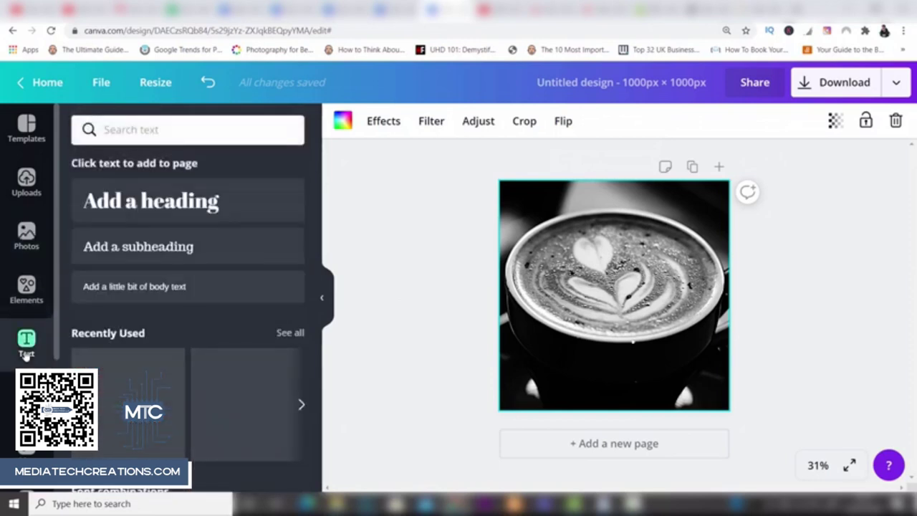
pyautogui.moveTo(319, 159); pyautogui.dragTo(317, 192)
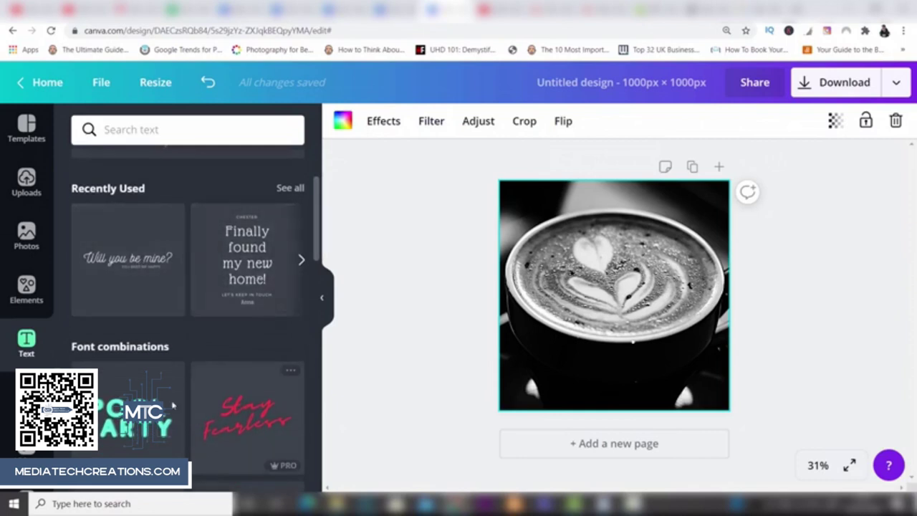
pyautogui.moveTo(317, 234); pyautogui.dragTo(320, 282)
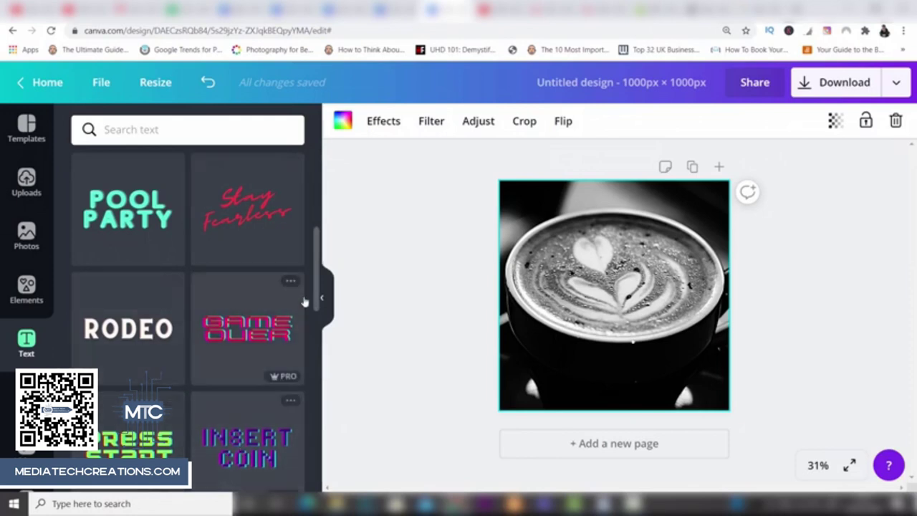
pyautogui.moveTo(318, 256); pyautogui.dragTo(318, 192)
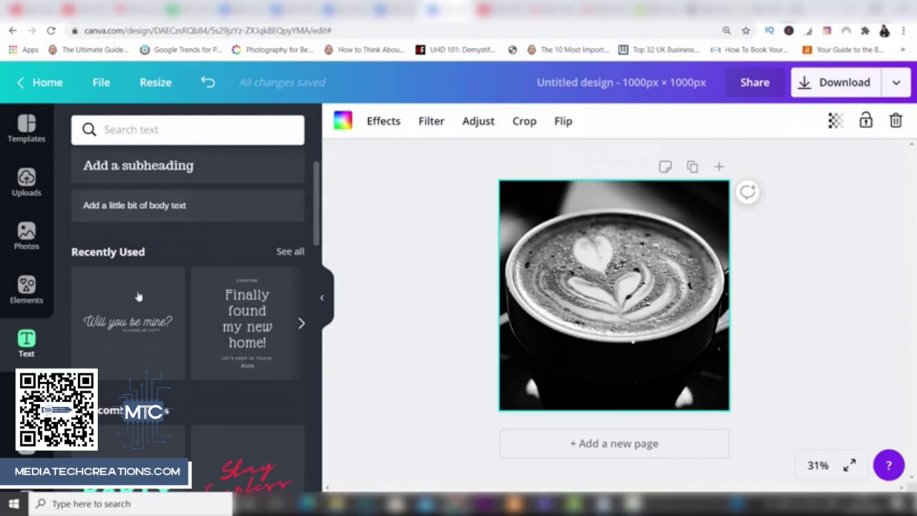
pyautogui.moveTo(130, 301)
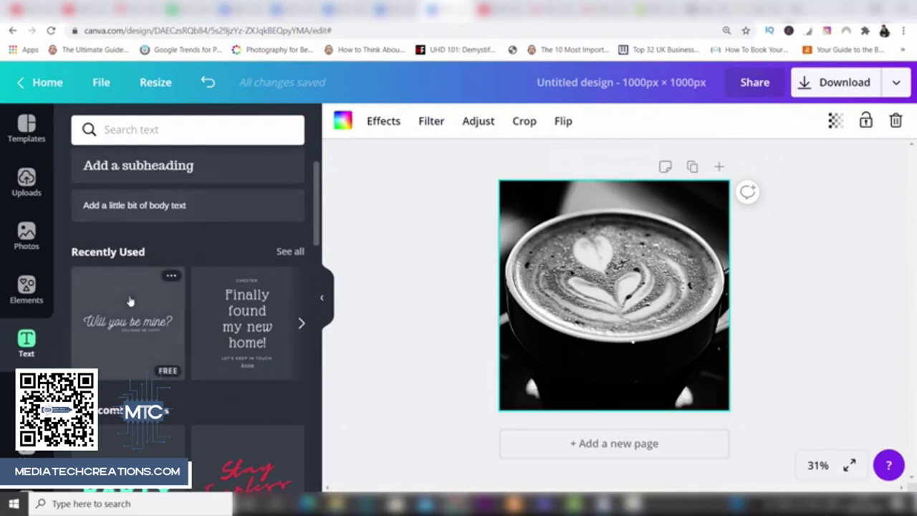
pyautogui.click(130, 301)
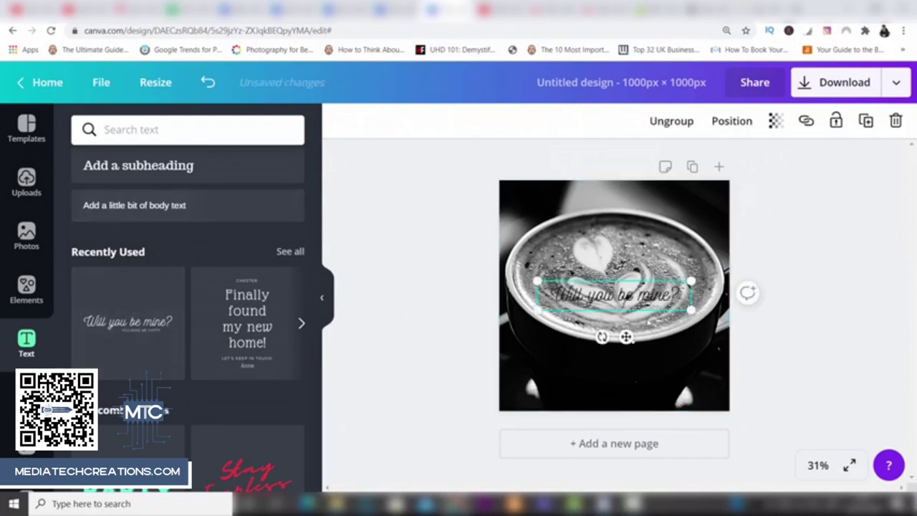
# Step: Remove the subtitle, retitle the heading 'Only The Best Beans' and widen it to one line
pyautogui.doubleClick(633, 306)
pyautogui.press('BackSpace')
pyautogui.press('BackSpace')
pyautogui.hotkey('ctrl', 'a')
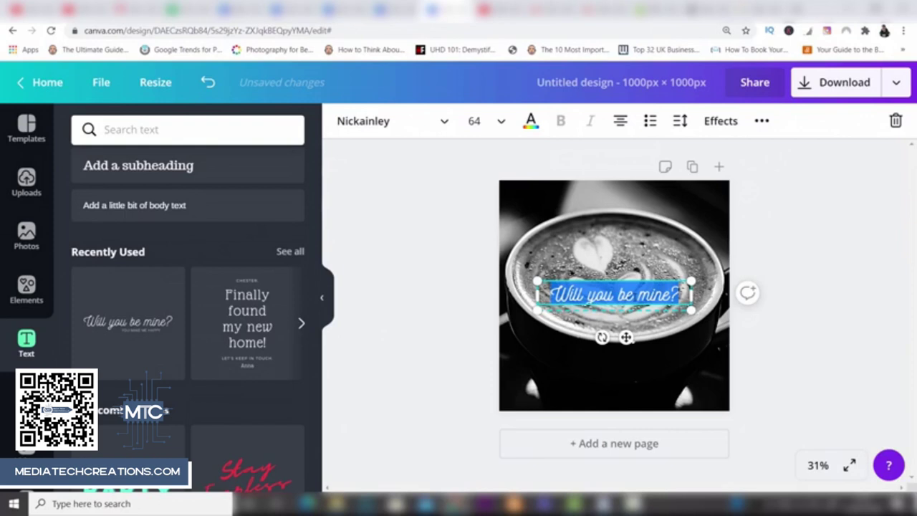
pyautogui.write('Only The Best Beans')
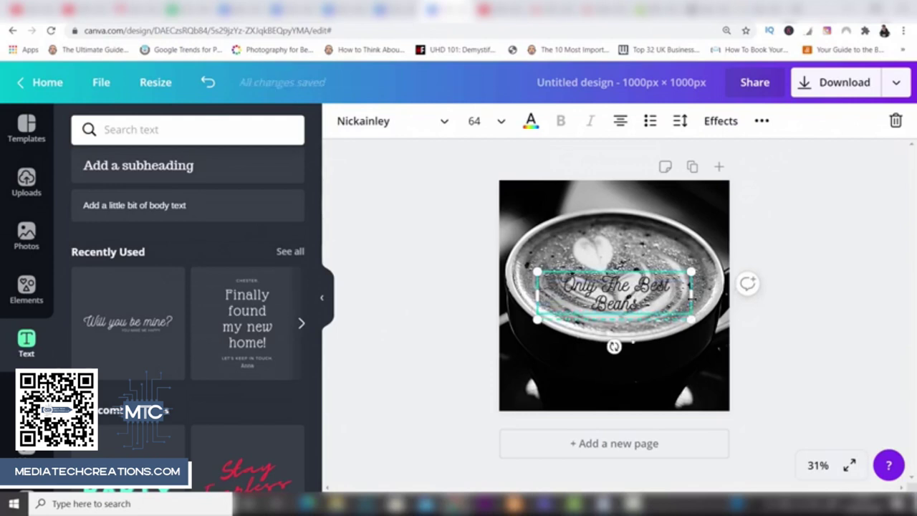
pyautogui.moveTo(690, 294); pyautogui.dragTo(705, 295)
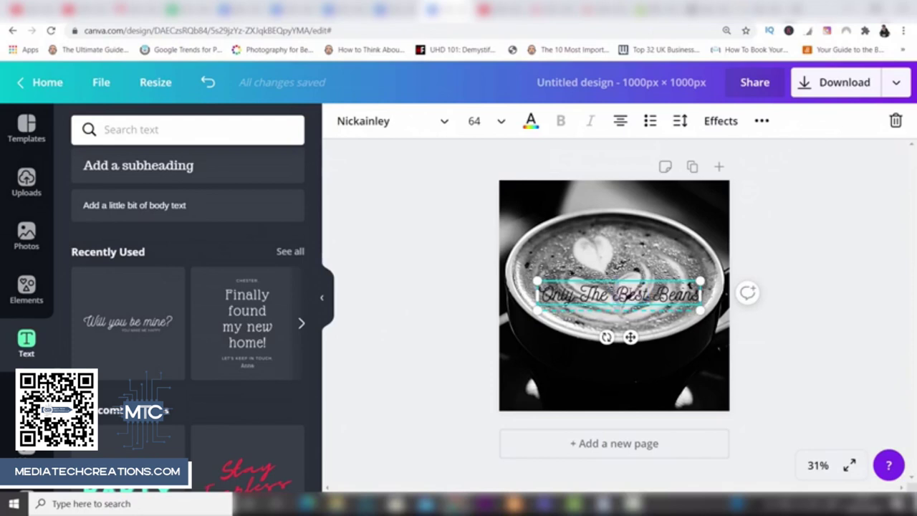
# Step: Colour the whole 'Only The Best Beans' line white
pyautogui.doubleClick(631, 294)
pyautogui.hotkey('ctrl', 'a')
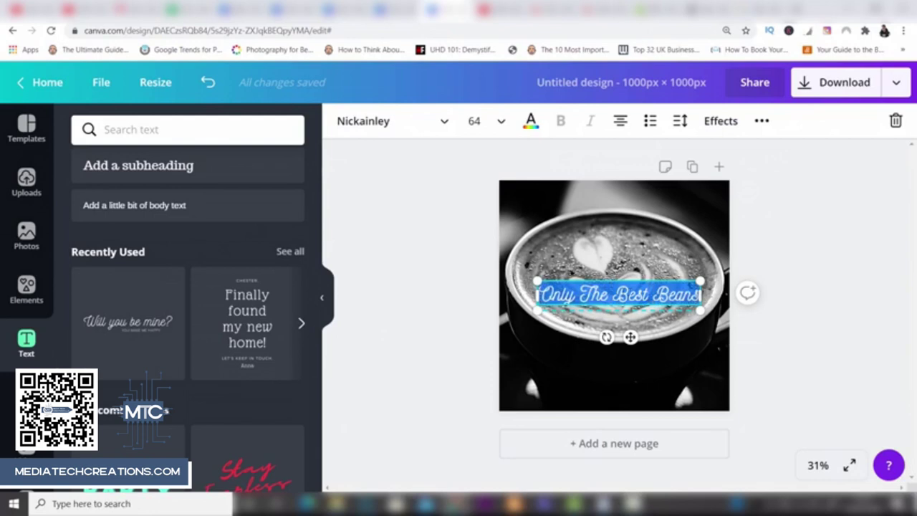
pyautogui.click(531, 122)
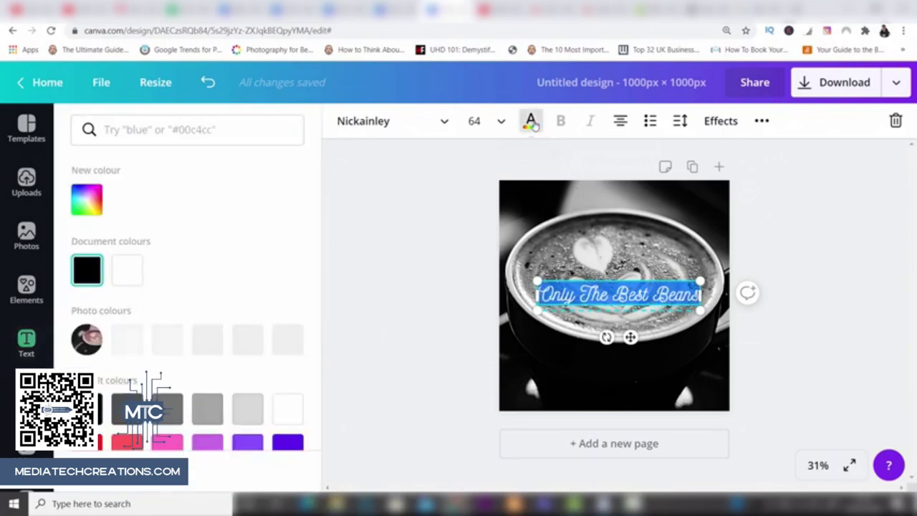
pyautogui.click(129, 270)
pyautogui.click(768, 244)
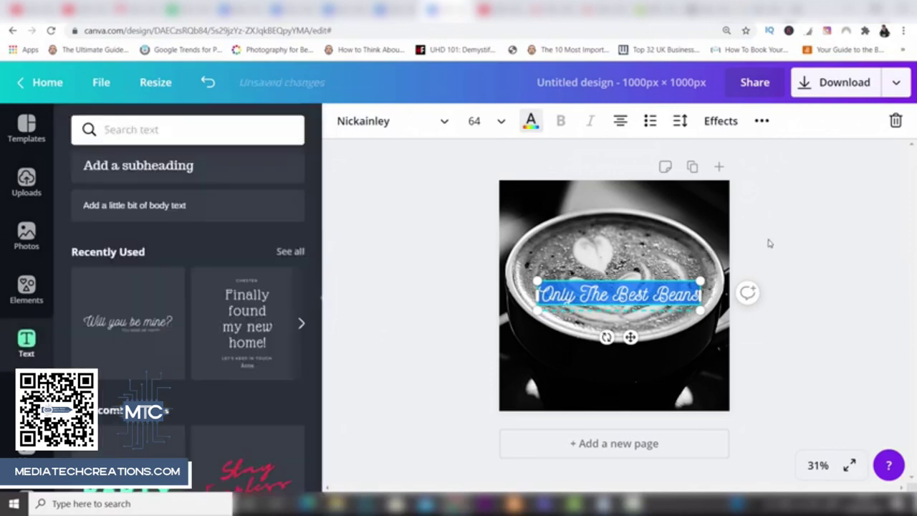
pyautogui.click(769, 244)
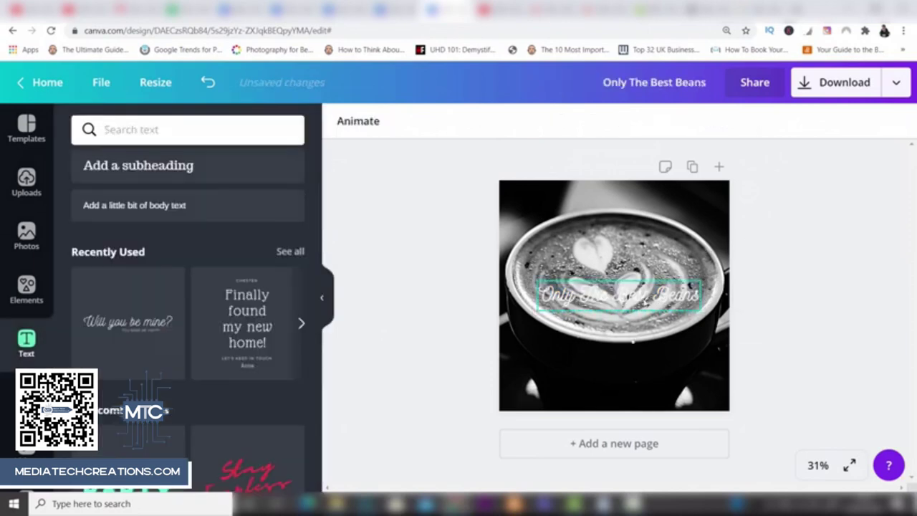
# Step: Drag the 'Only The Best Beans' title to the photo's bottom, centred on the guides
pyautogui.click(648, 301)
pyautogui.moveTo(648, 301); pyautogui.dragTo(633, 392)
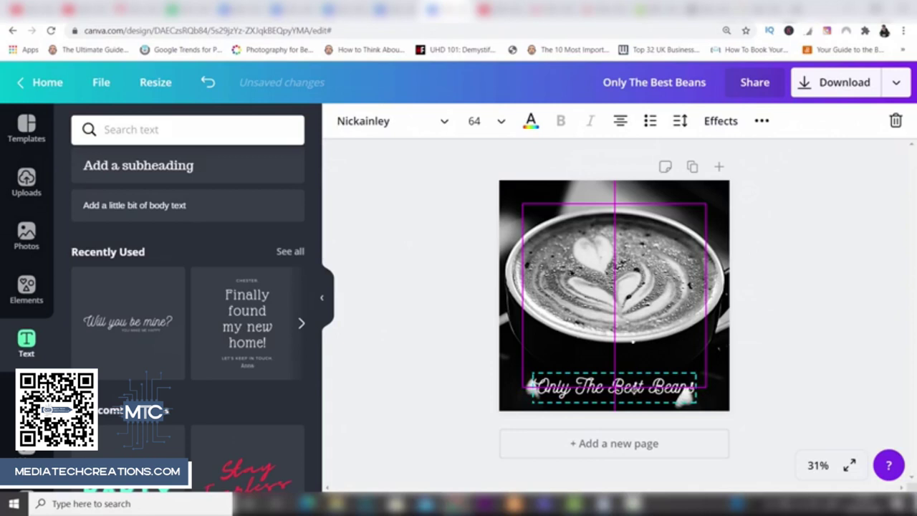
pyautogui.moveTo(633, 392)
pyautogui.mouseDown()
pyautogui.moveTo(633, 299)
pyautogui.moveTo(633, 394)
pyautogui.moveTo(623, 386)
pyautogui.moveTo(633, 387)
pyautogui.mouseUp()
pyautogui.moveTo(633, 387); pyautogui.dragTo(633, 387)
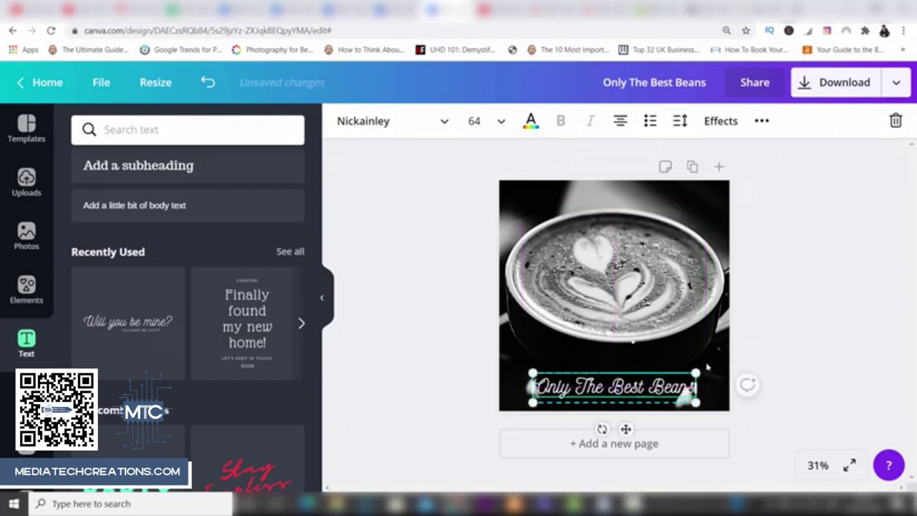
pyautogui.click(779, 353)
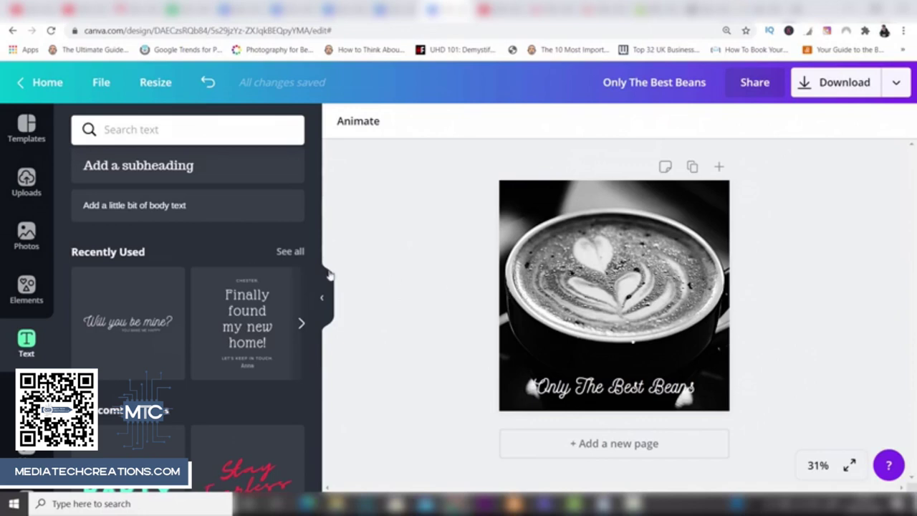
# Step: Show the full Shapes collection from the Elements panel
pyautogui.click(13, 297)
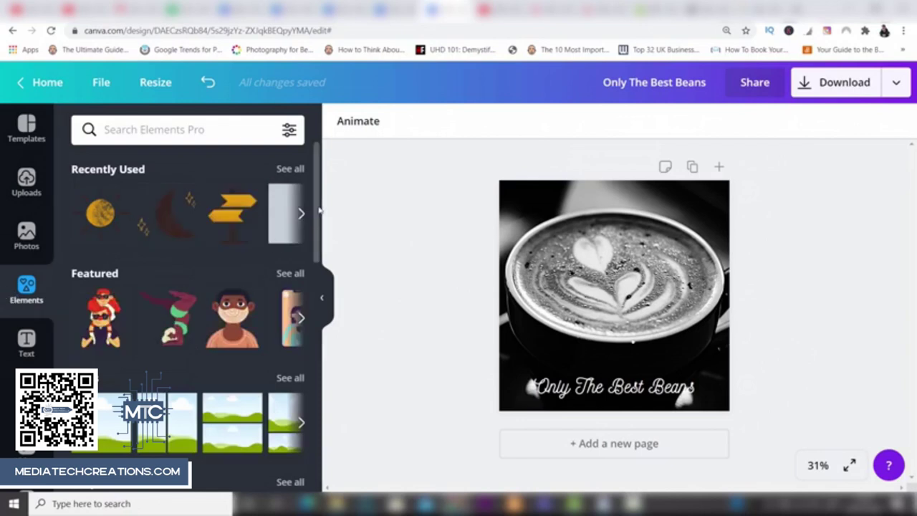
pyautogui.scroll(-2, 319, 209)
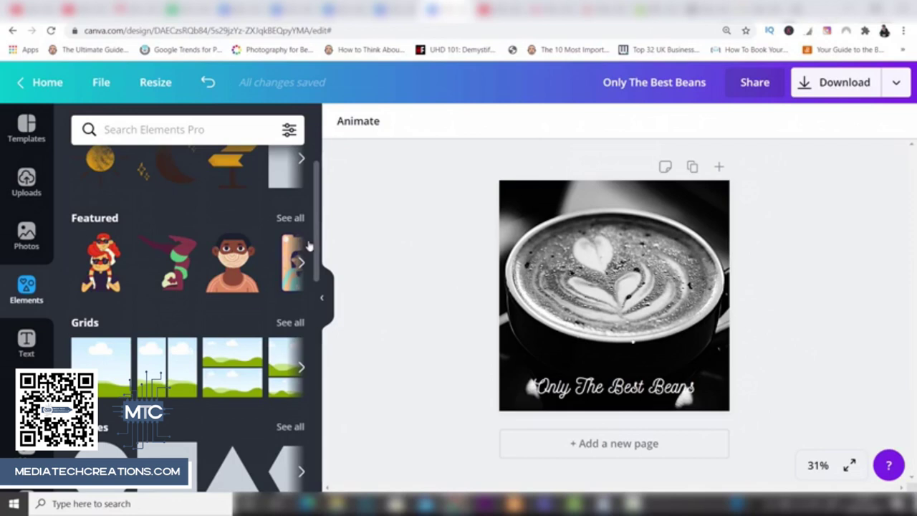
pyautogui.scroll(-2, 316, 247)
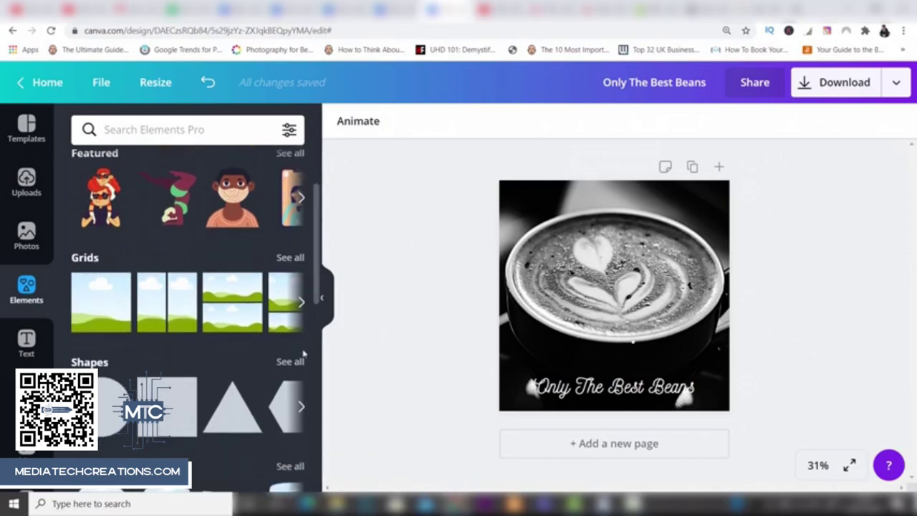
pyautogui.click(290, 362)
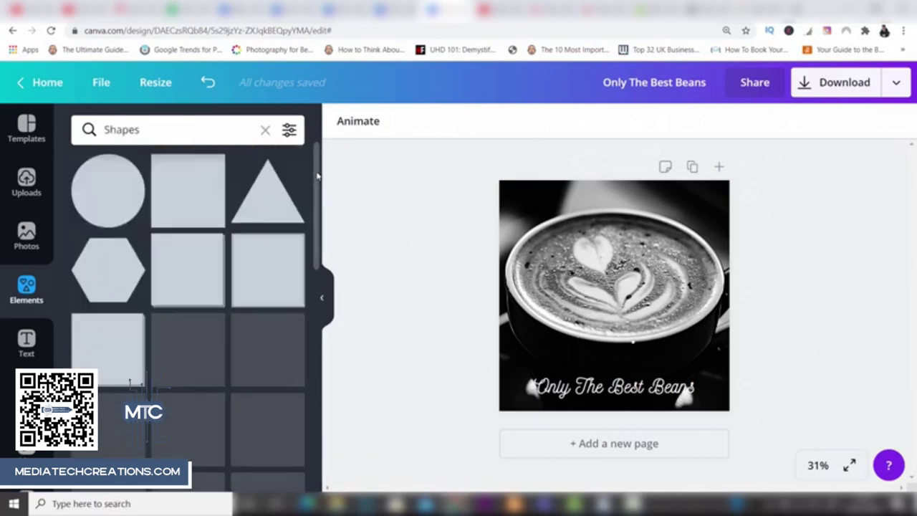
pyautogui.moveTo(317, 177); pyautogui.dragTo(321, 202)
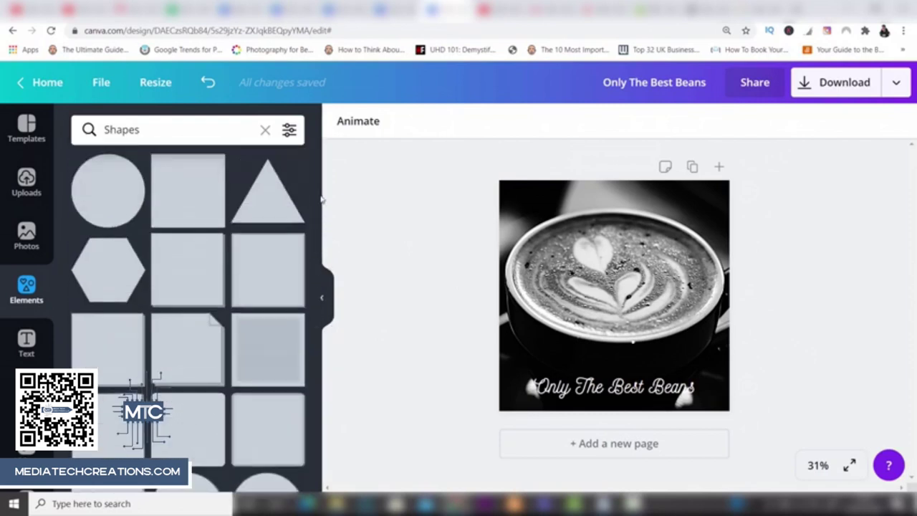
# Step: Add a square shape over the title and stretch it past both photo edges
pyautogui.click(194, 177)
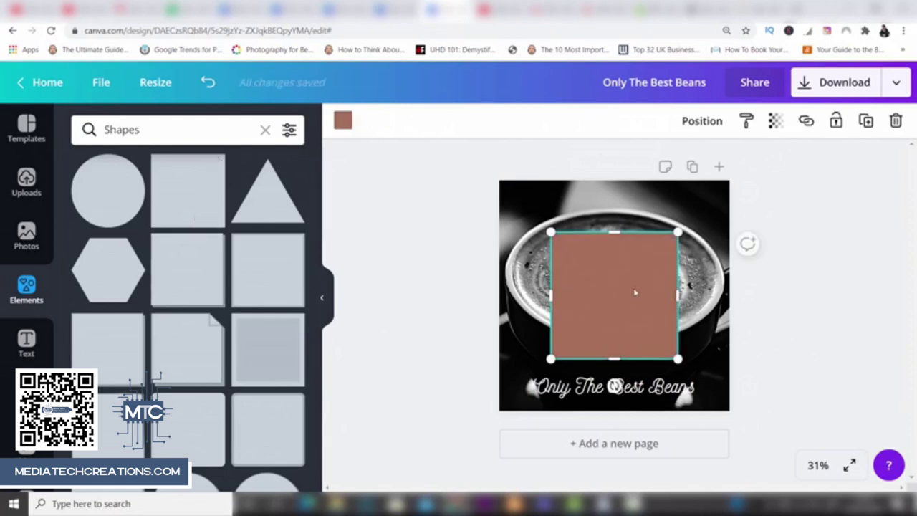
pyautogui.moveTo(631, 323); pyautogui.dragTo(632, 412)
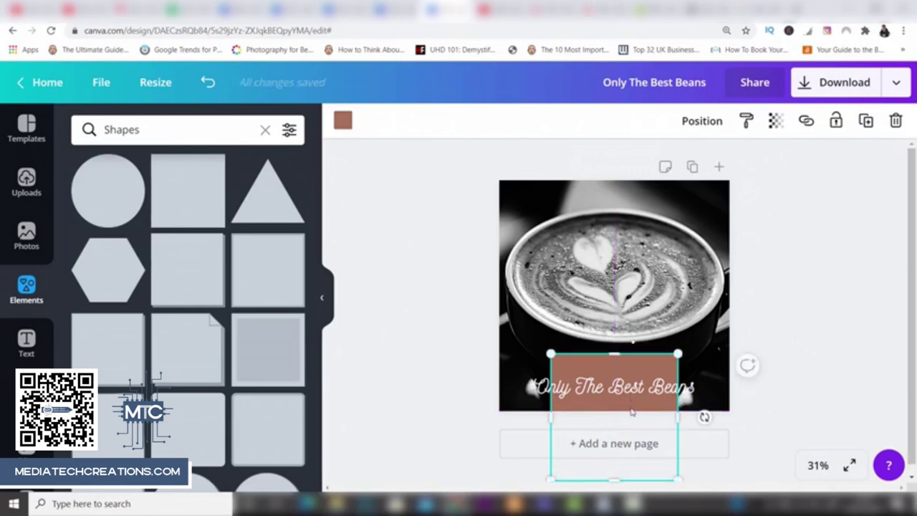
pyautogui.moveTo(549, 416); pyautogui.dragTo(477, 418)
pyautogui.moveTo(676, 416); pyautogui.dragTo(761, 416)
# Step: Adjust the banner's top and bottom edges into a band behind the title at the page bottom
pyautogui.moveTo(623, 353); pyautogui.dragTo(621, 367)
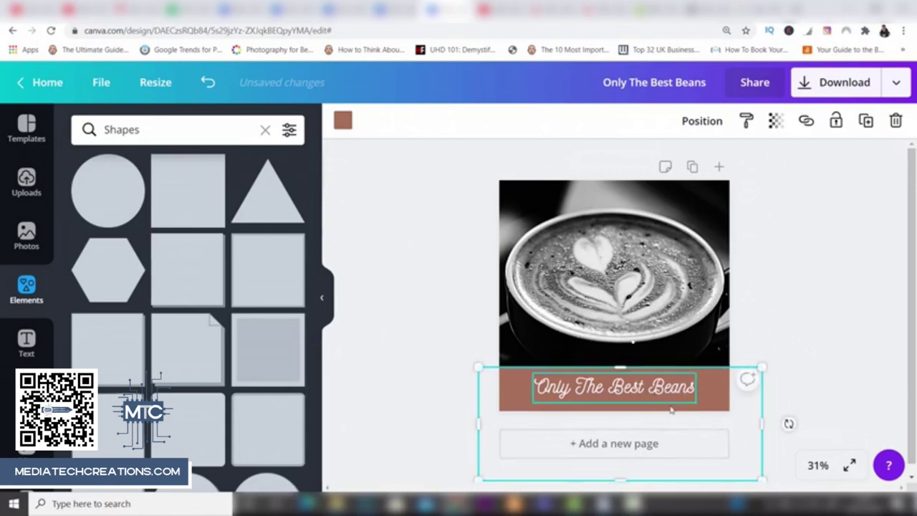
pyautogui.moveTo(622, 434); pyautogui.dragTo(622, 414)
pyautogui.moveTo(621, 414); pyautogui.dragTo(621, 416)
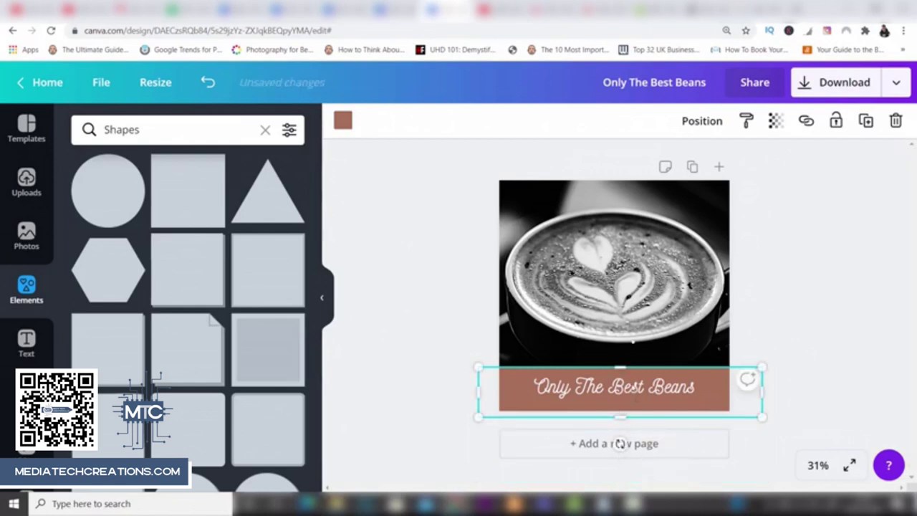
pyautogui.moveTo(622, 370); pyautogui.dragTo(614, 398)
pyautogui.click(839, 330)
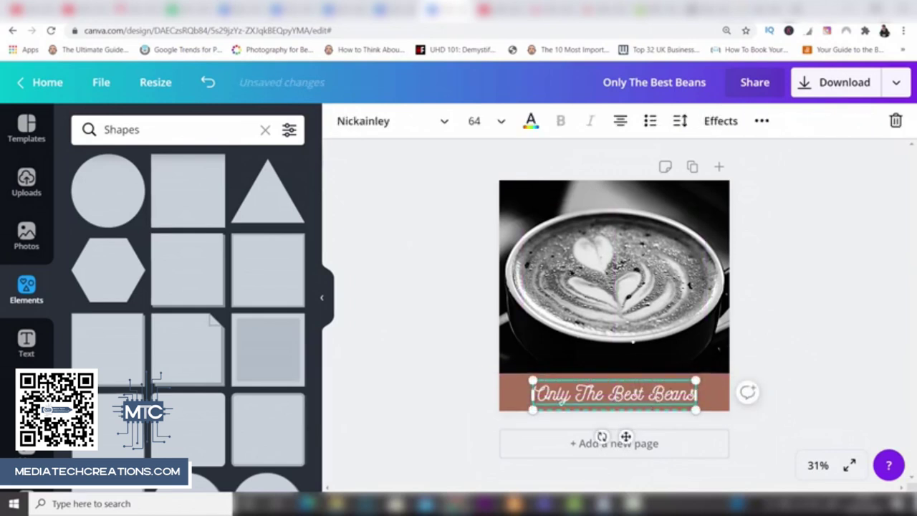
pyautogui.click(763, 316)
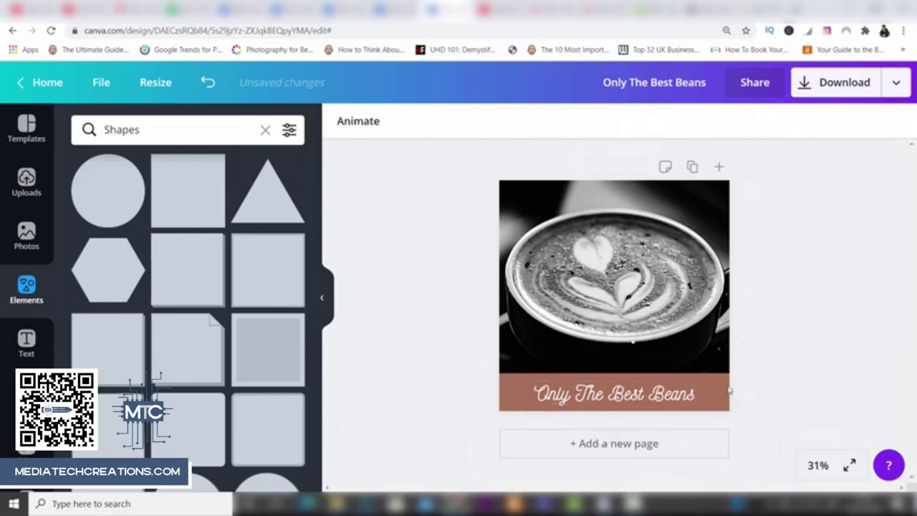
pyautogui.click(726, 389)
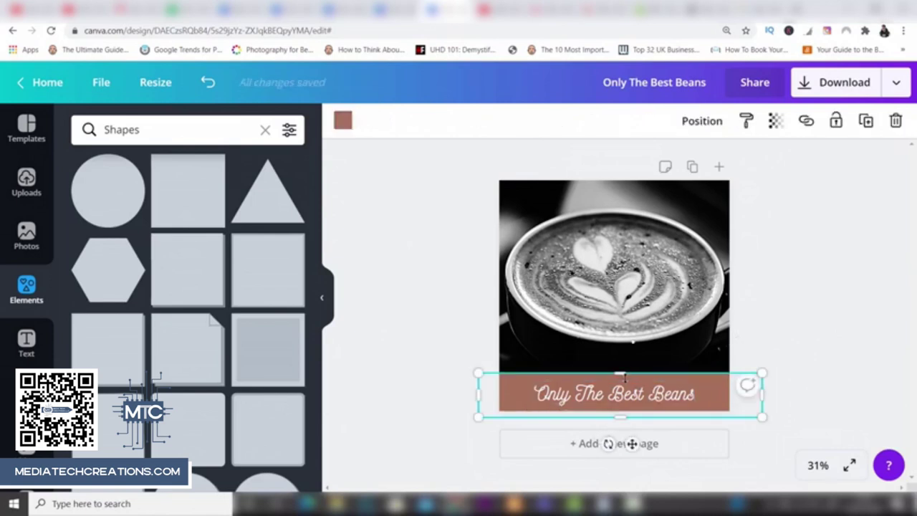
pyautogui.moveTo(625, 378); pyautogui.dragTo(624, 376)
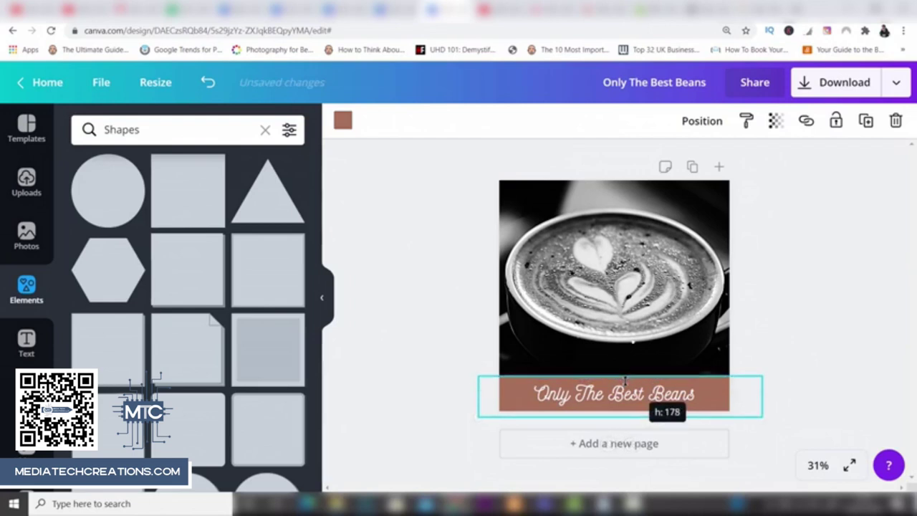
pyautogui.click(792, 322)
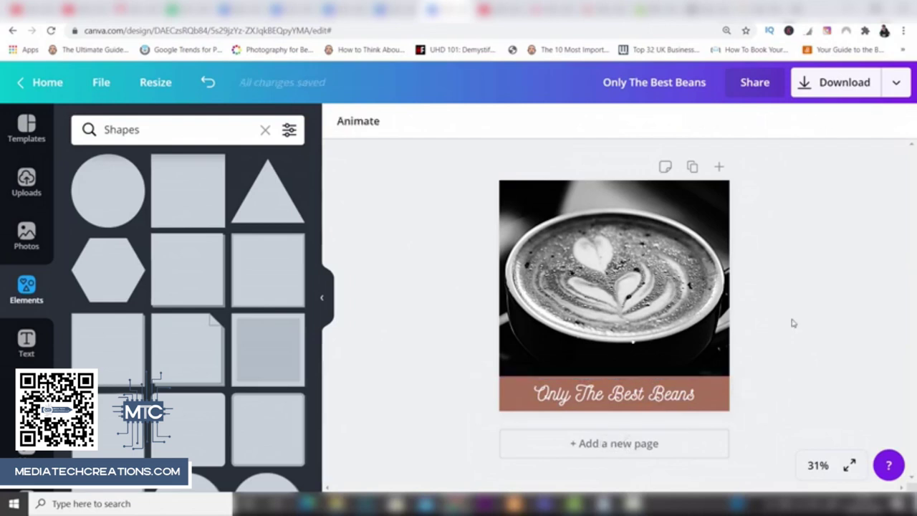
# Step: Recolour the banner from brown to dark grey #4b4a48 with the custom colour picker
pyautogui.click(725, 403)
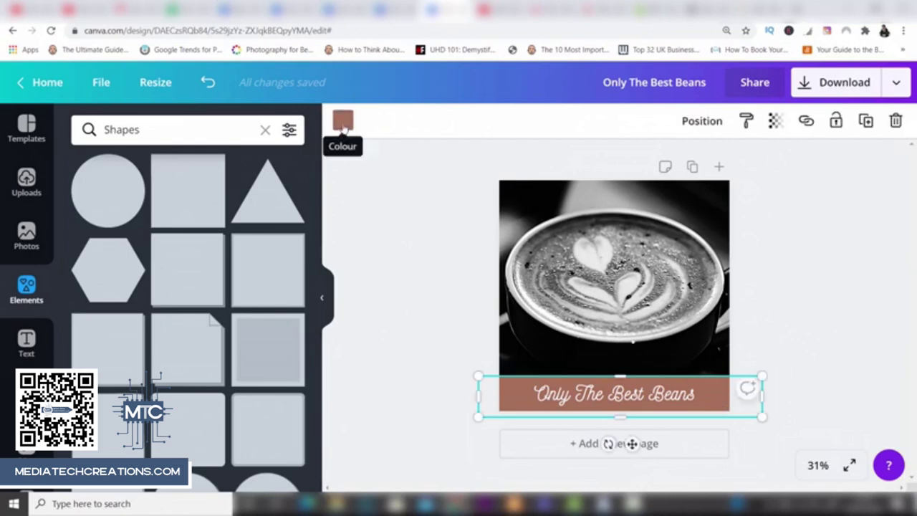
pyautogui.click(343, 122)
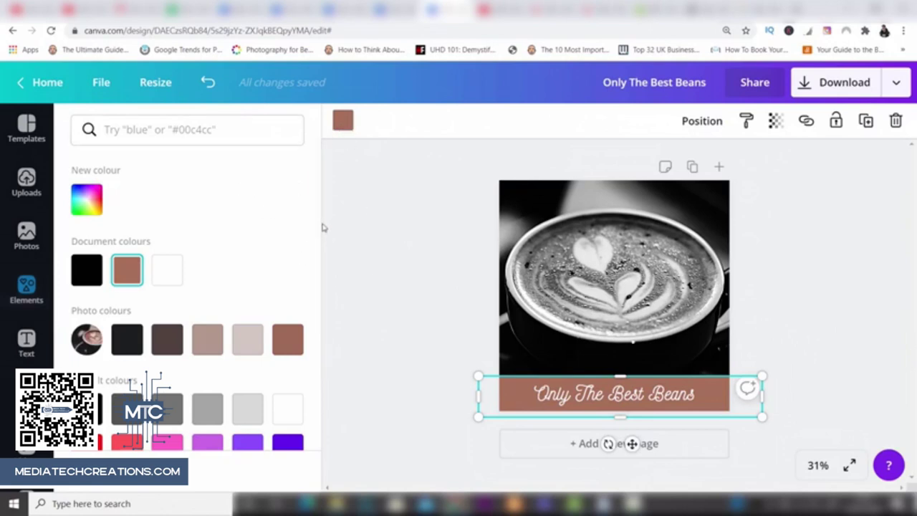
pyautogui.scroll(-1, 319, 247)
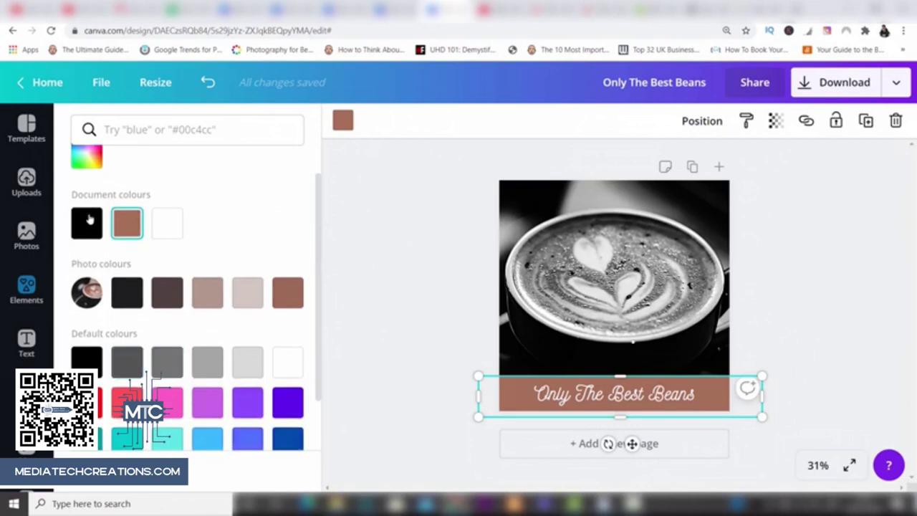
pyautogui.click(87, 158)
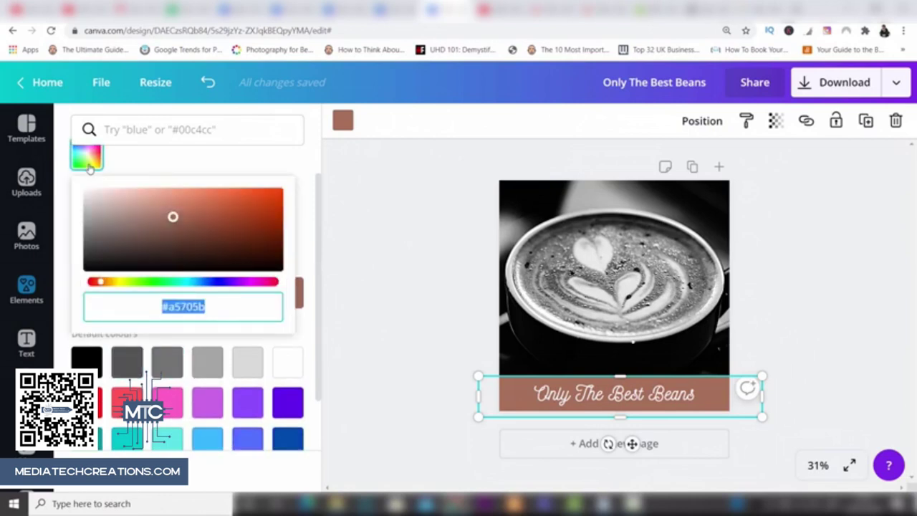
pyautogui.click(99, 284)
pyautogui.moveTo(120, 288)
pyautogui.mouseDown()
pyautogui.moveTo(204, 286)
pyautogui.moveTo(118, 288)
pyautogui.mouseUp()
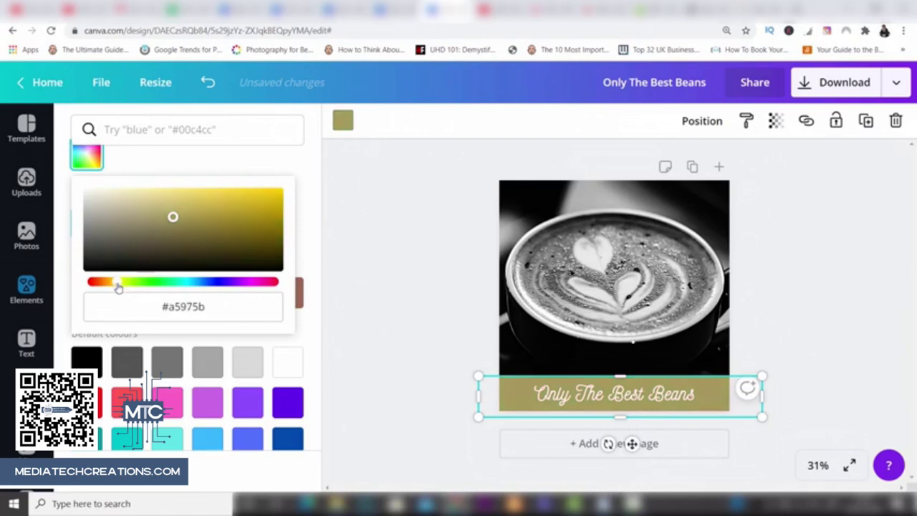
pyautogui.click(95, 234)
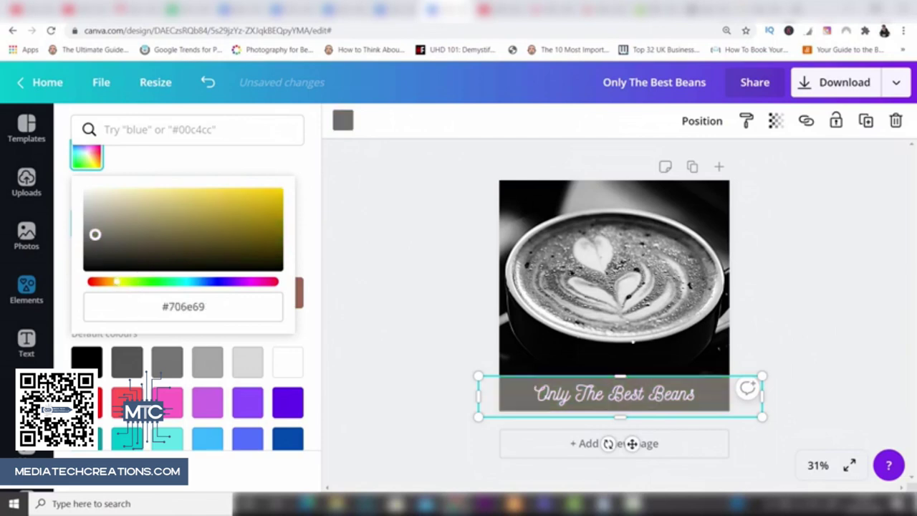
pyautogui.moveTo(94, 235); pyautogui.dragTo(92, 246)
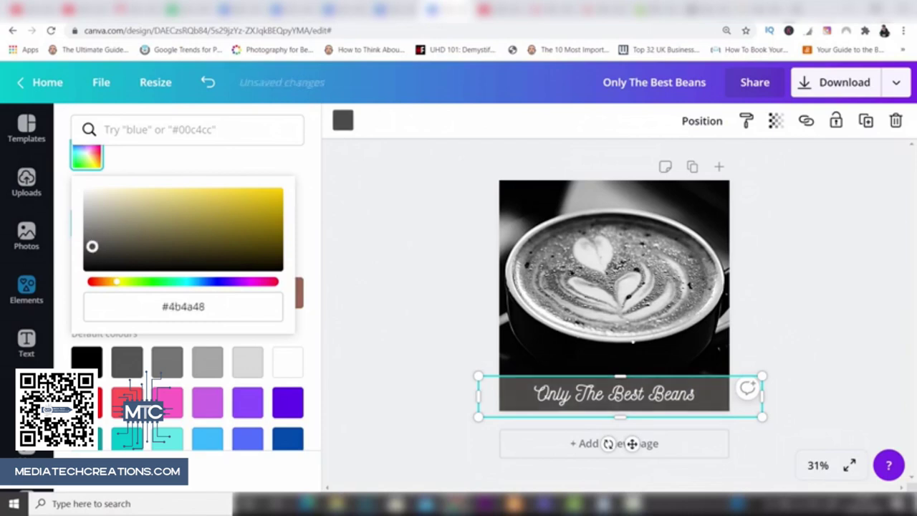
pyautogui.click(356, 209)
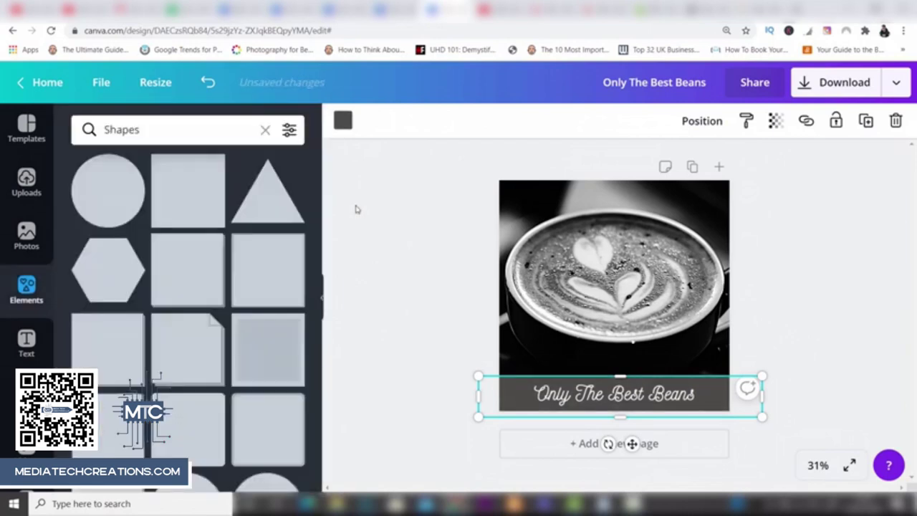
# Step: Set the grey banner's transparency to 73
pyautogui.click(804, 336)
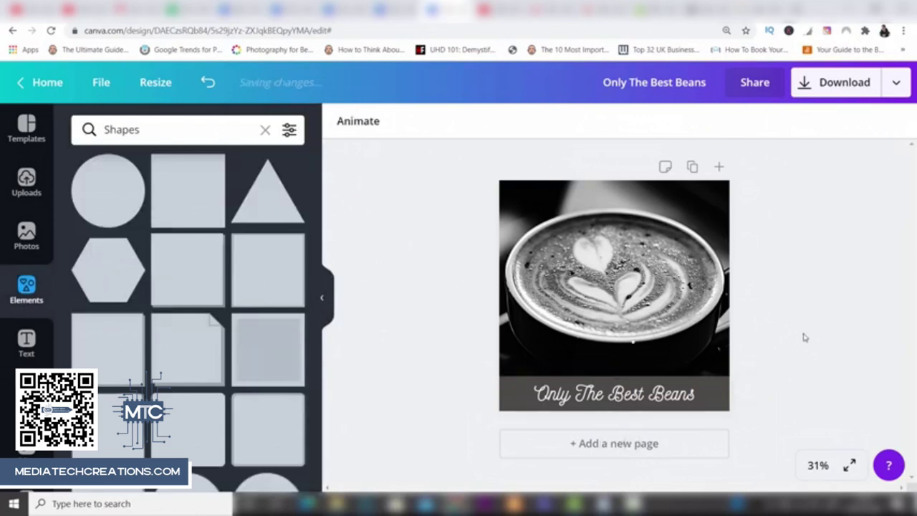
pyautogui.click(727, 384)
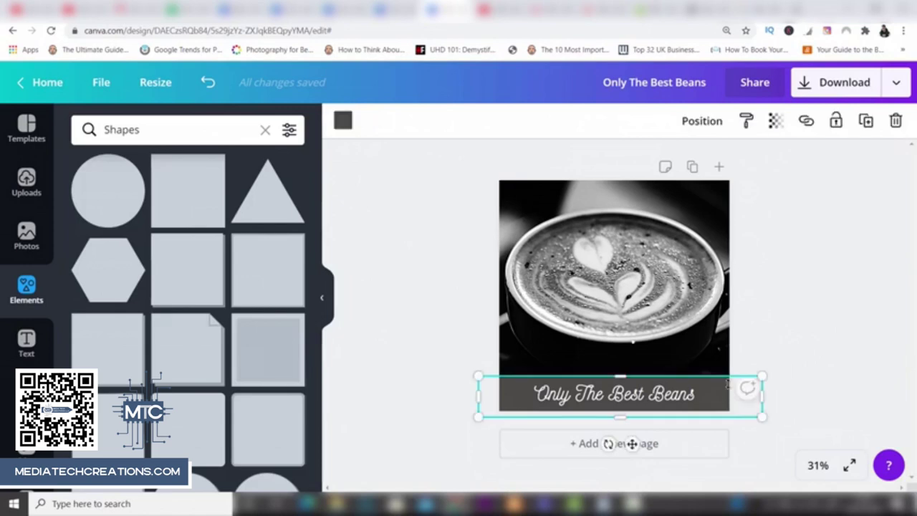
pyautogui.click(776, 121)
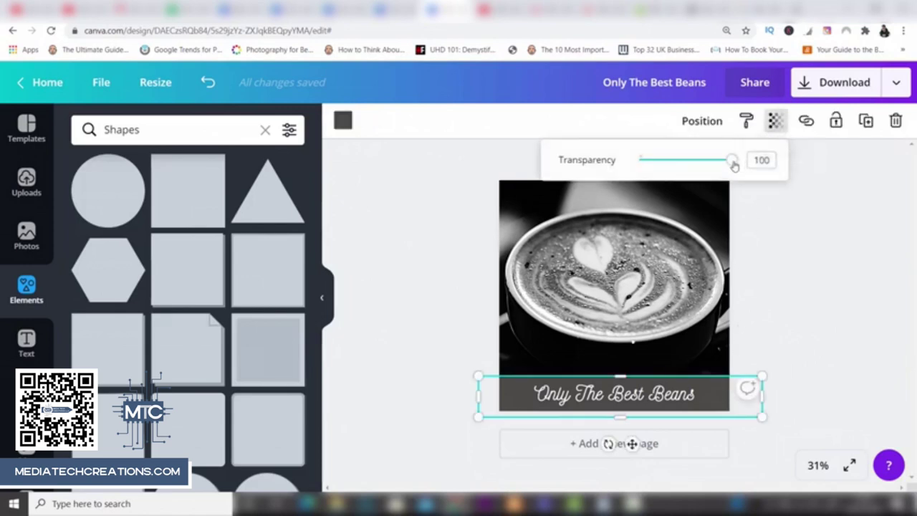
pyautogui.moveTo(733, 166); pyautogui.dragTo(706, 163)
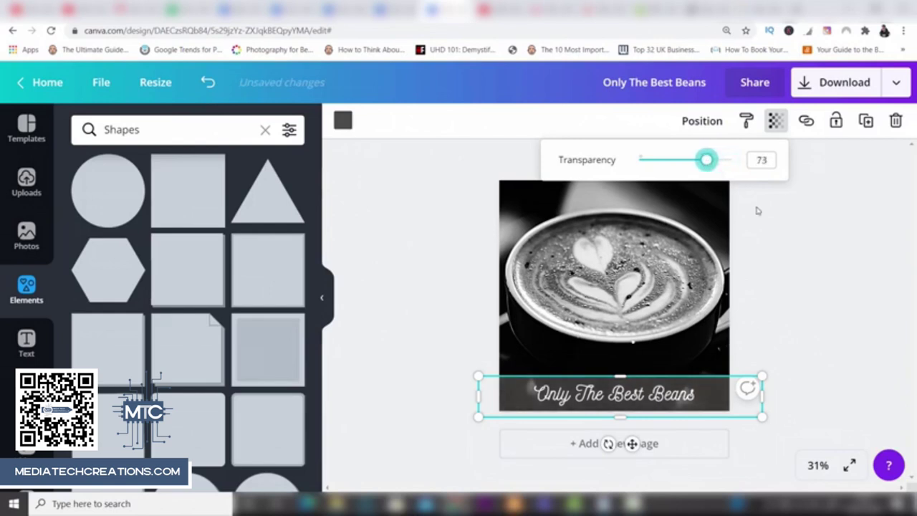
pyautogui.click(802, 248)
pyautogui.click(802, 248)
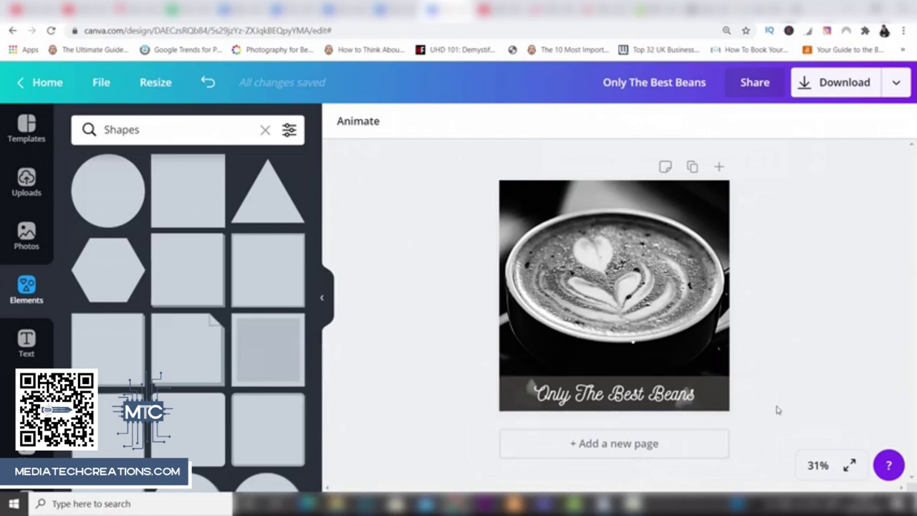
# Step: Recolour the 'Only The Best Beans' title to golden yellow #dbc81f with the custom picker
pyautogui.click(669, 405)
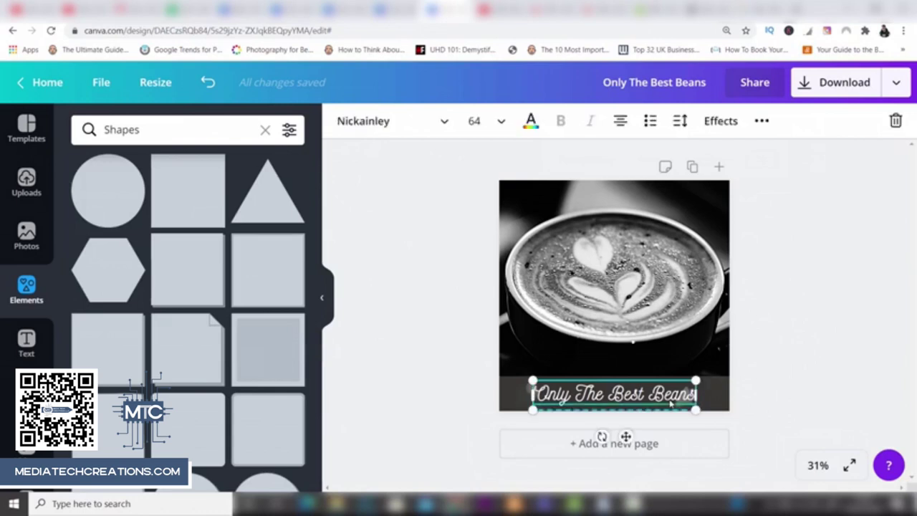
pyautogui.click(532, 132)
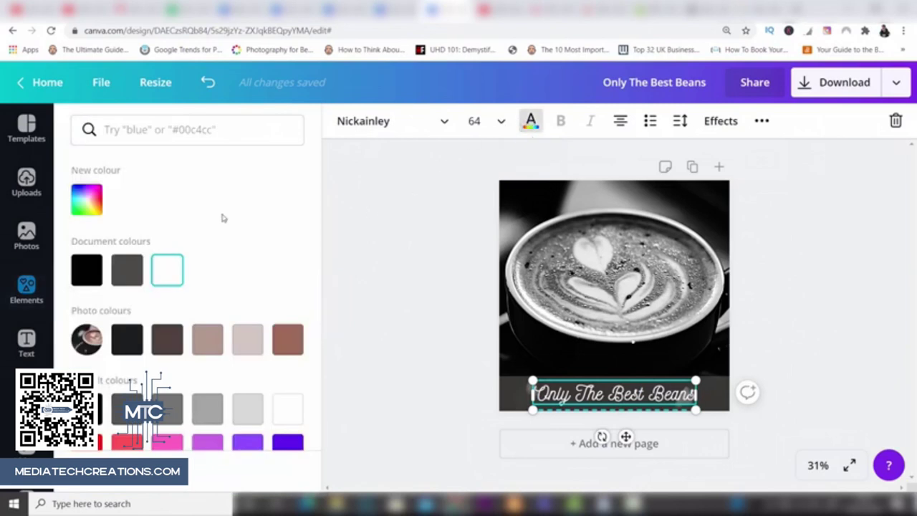
pyautogui.click(98, 202)
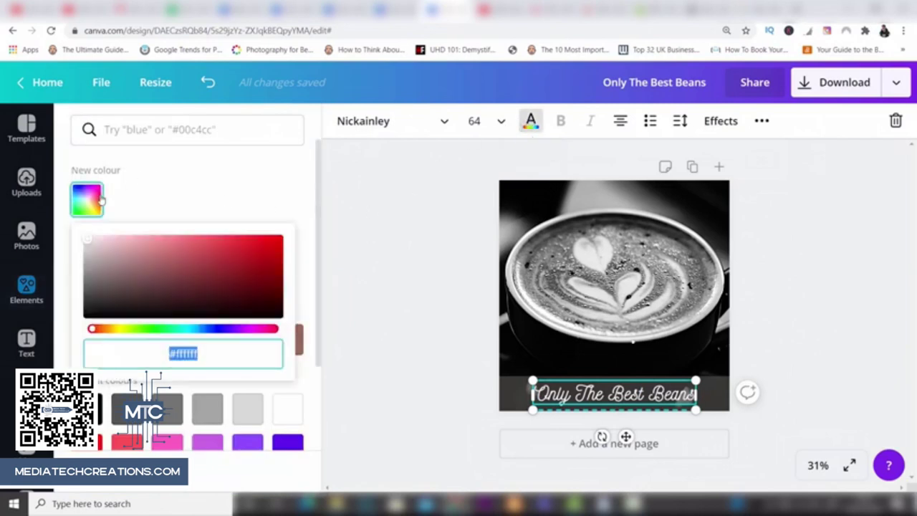
pyautogui.click(112, 330)
pyautogui.moveTo(115, 336); pyautogui.dragTo(121, 337)
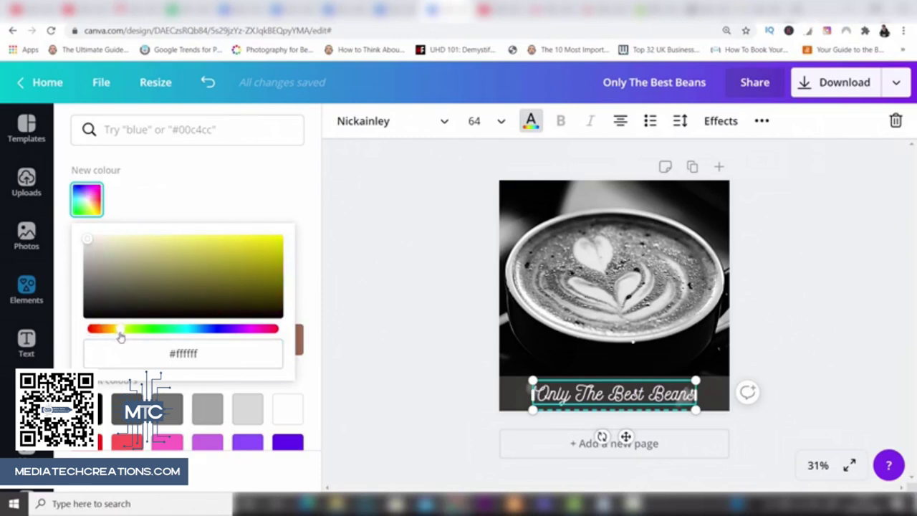
pyautogui.click(239, 266)
pyautogui.click(254, 258)
pyautogui.moveTo(254, 257); pyautogui.dragTo(254, 250)
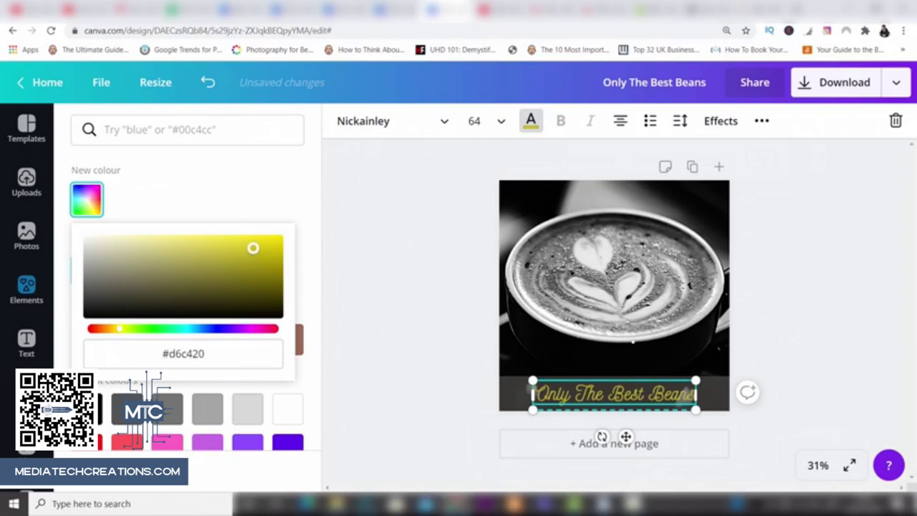
pyautogui.moveTo(254, 250); pyautogui.dragTo(254, 246)
pyautogui.click(758, 296)
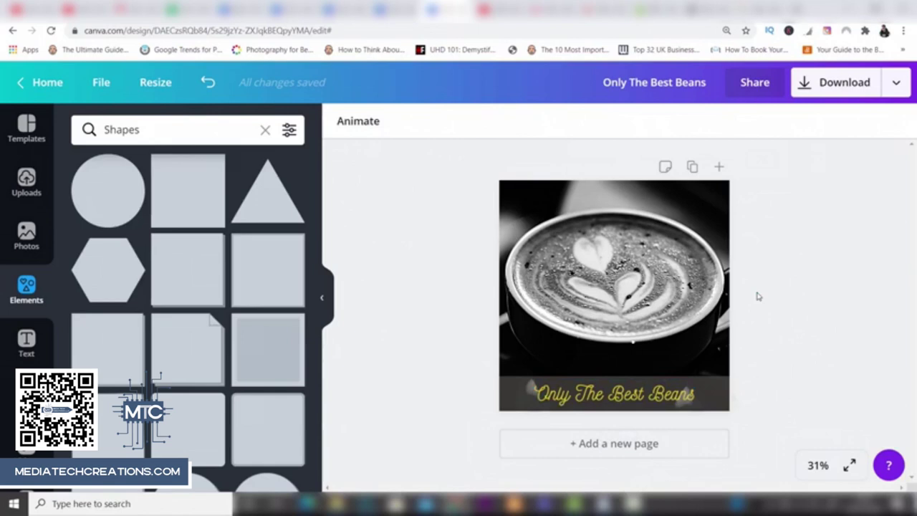
pyautogui.click(678, 403)
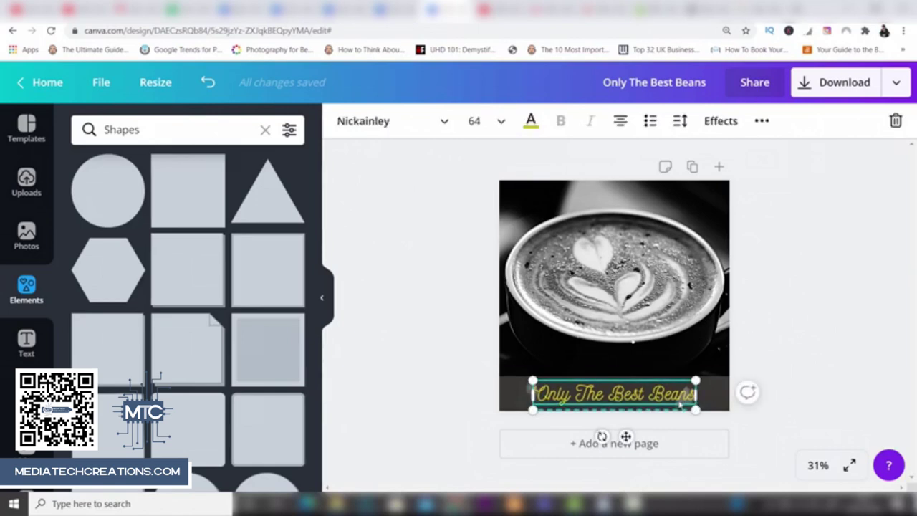
pyautogui.click(799, 327)
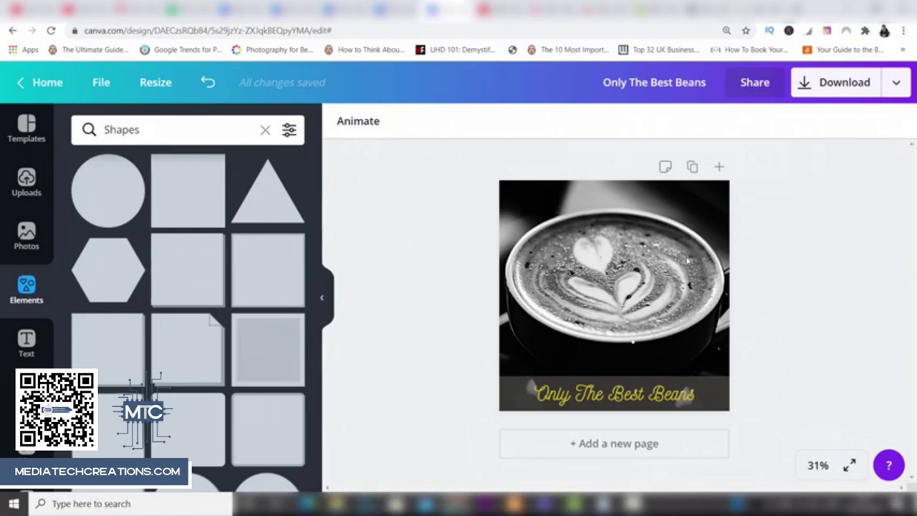
pyautogui.click(614, 286)
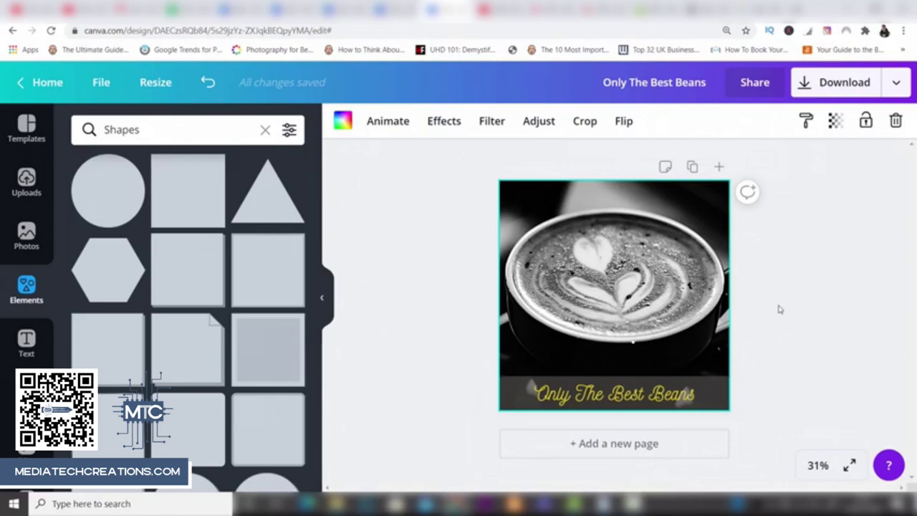
pyautogui.click(719, 386)
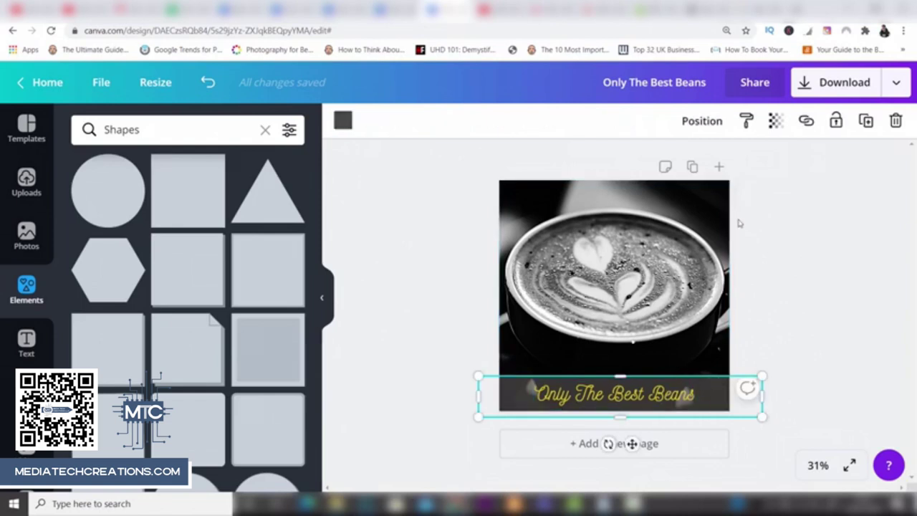
pyautogui.click(701, 122)
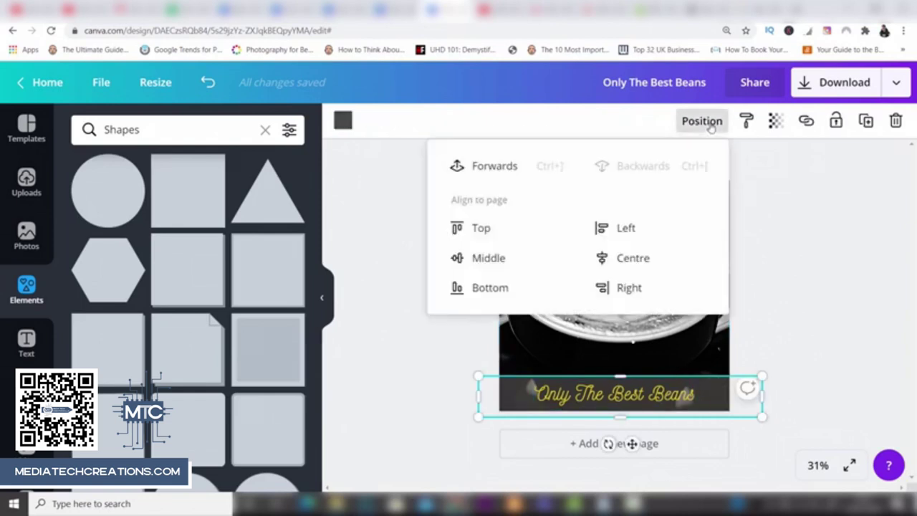
pyautogui.click(487, 168)
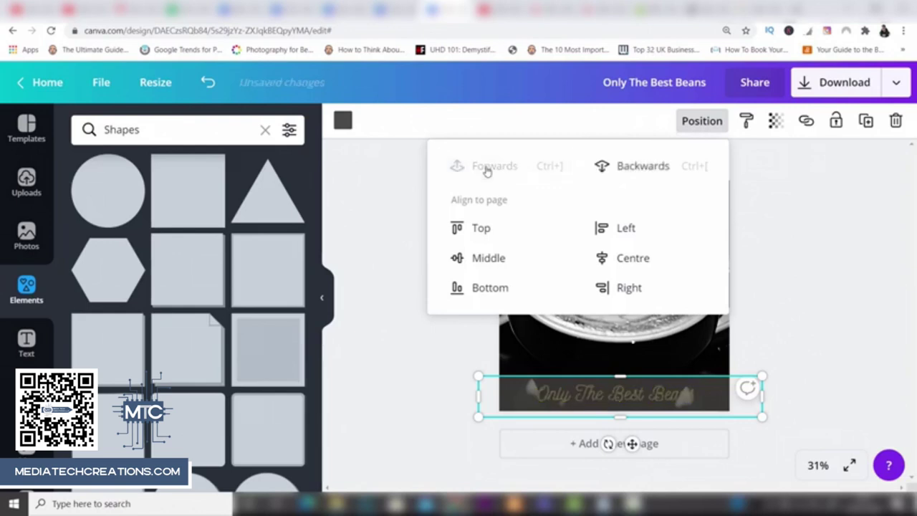
pyautogui.click(648, 168)
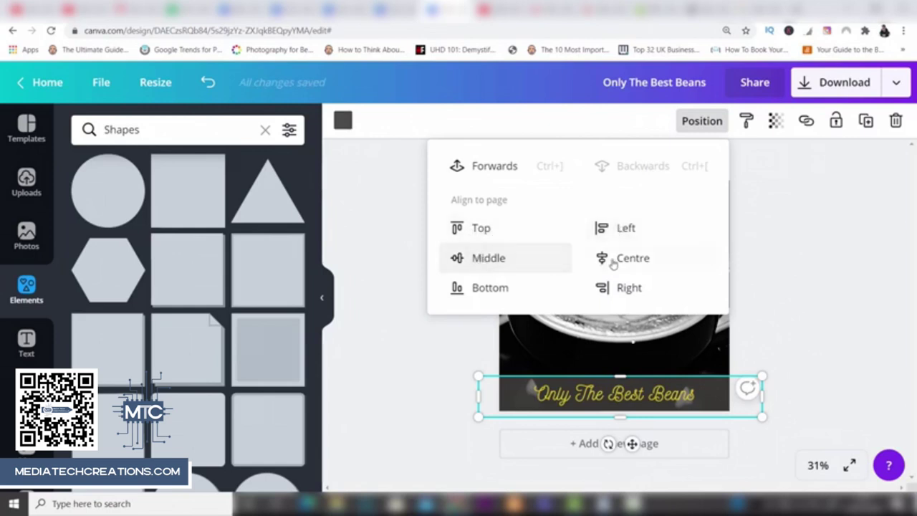
pyautogui.click(777, 207)
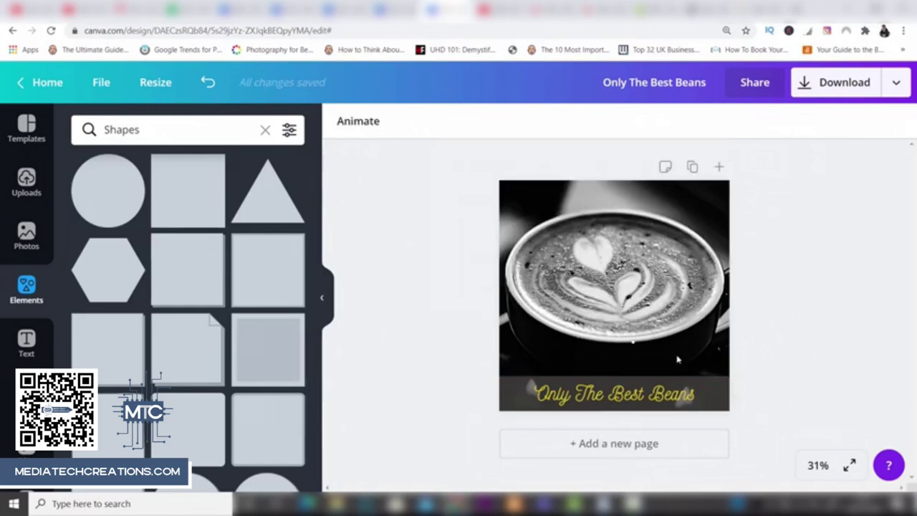
pyautogui.click(647, 396)
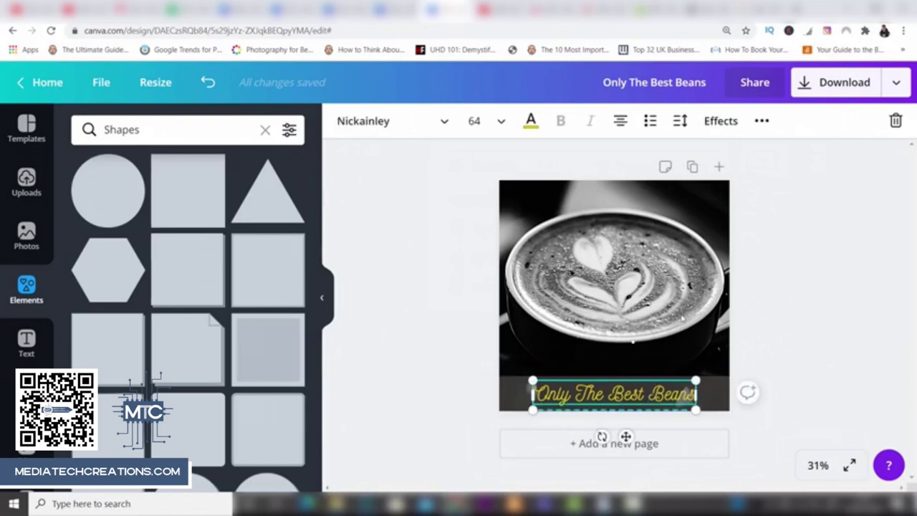
pyautogui.click(720, 122)
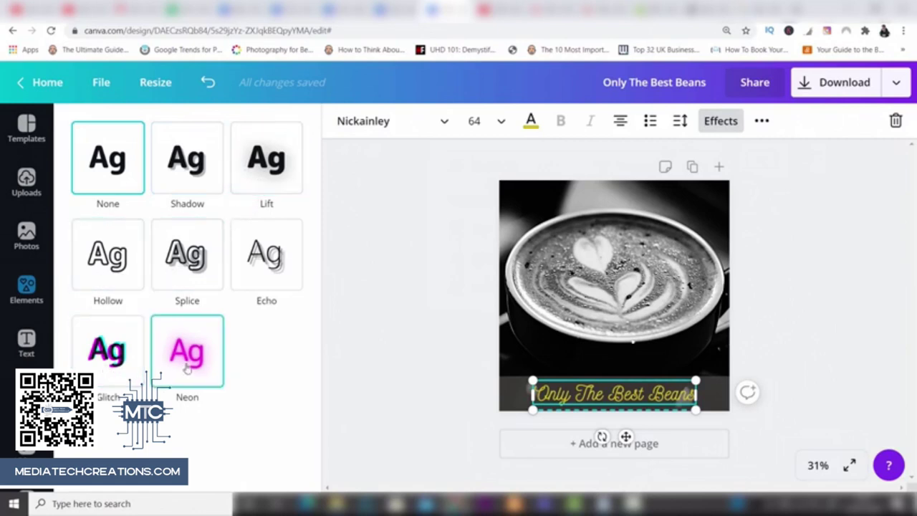
pyautogui.click(680, 120)
pyautogui.moveTo(777, 170)
pyautogui.mouseDown()
pyautogui.moveTo(794, 170)
pyautogui.moveTo(776, 175)
pyautogui.mouseUp()
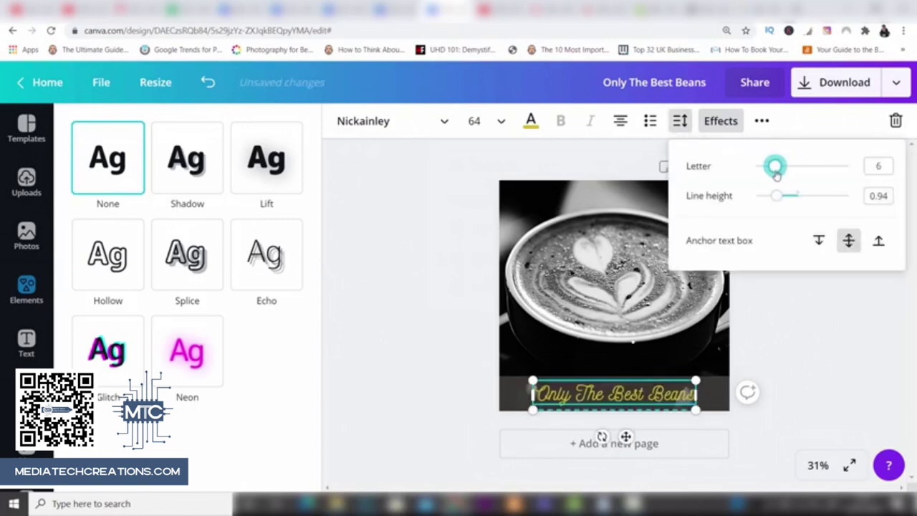
pyautogui.click(649, 123)
pyautogui.hotkey('ctrl', 'z')
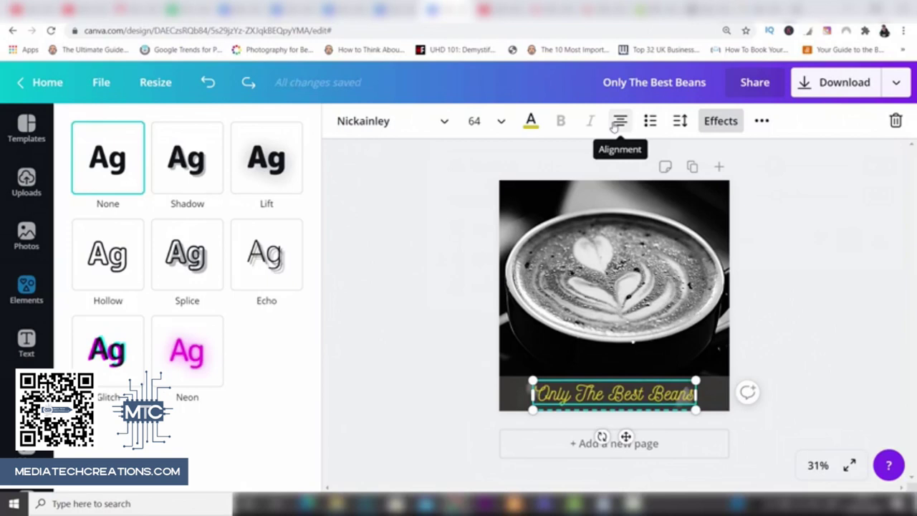
pyautogui.click(764, 125)
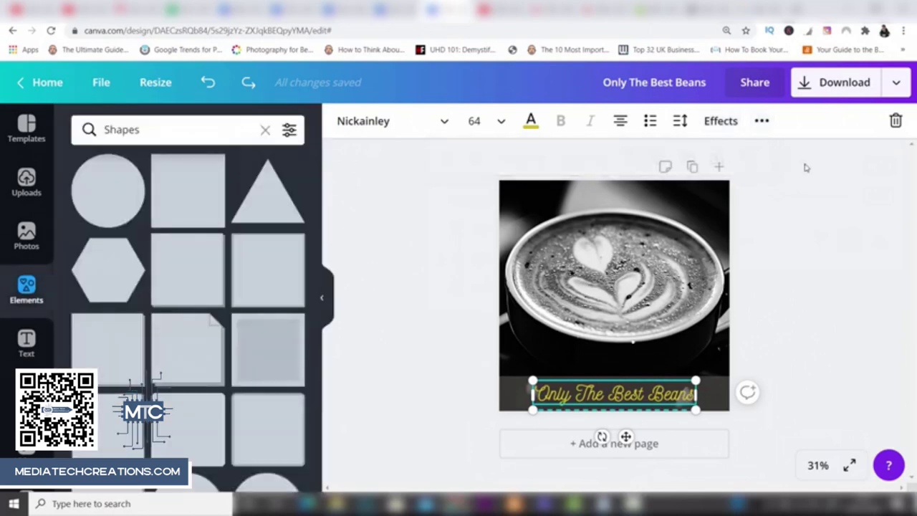
pyautogui.click(805, 167)
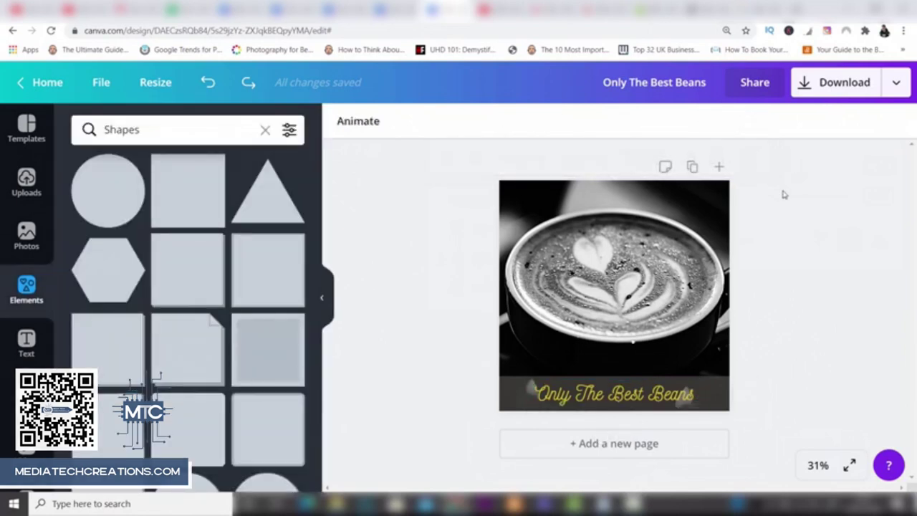